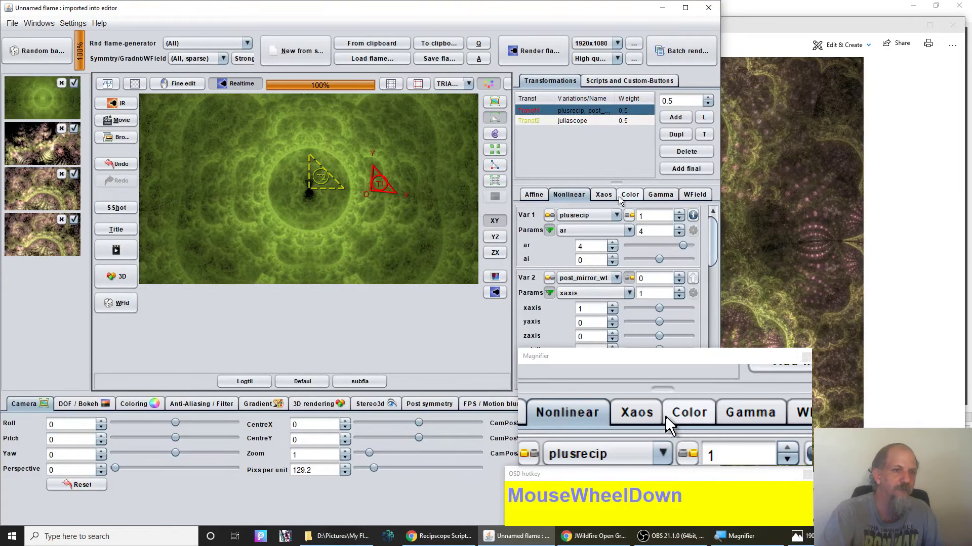
- Try a Xaos weight of 0 for the juliascope transform's 2 to 1 path, and restore the weight to 1
click(597, 198)
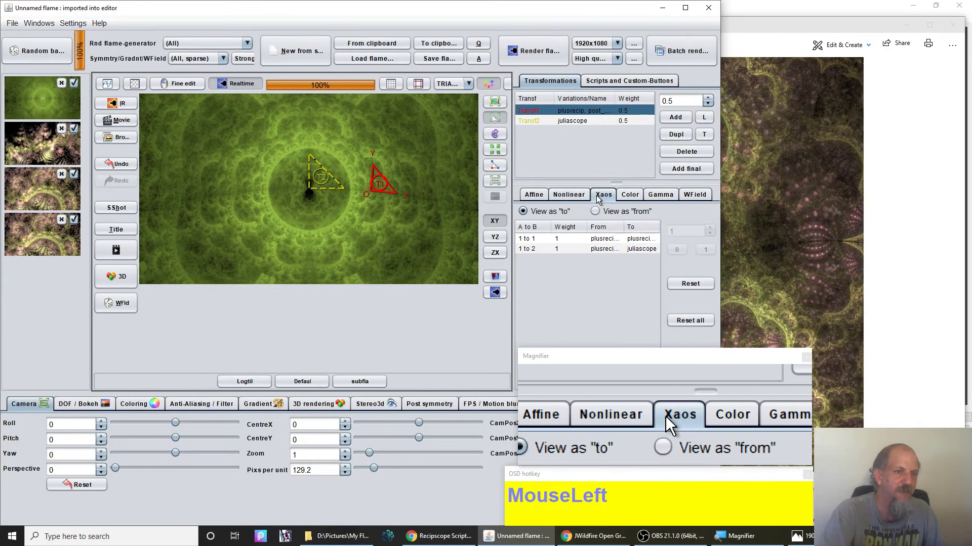
click(578, 123)
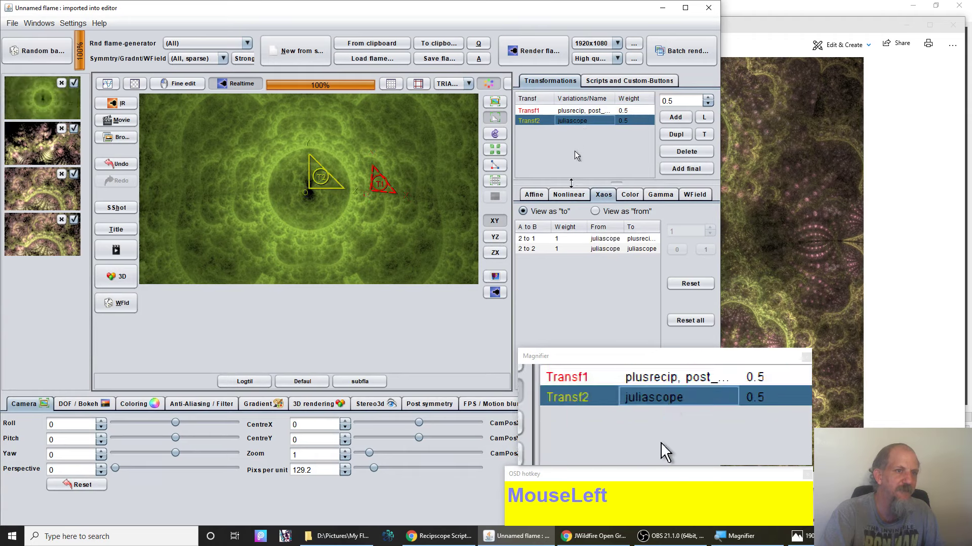
click(571, 241)
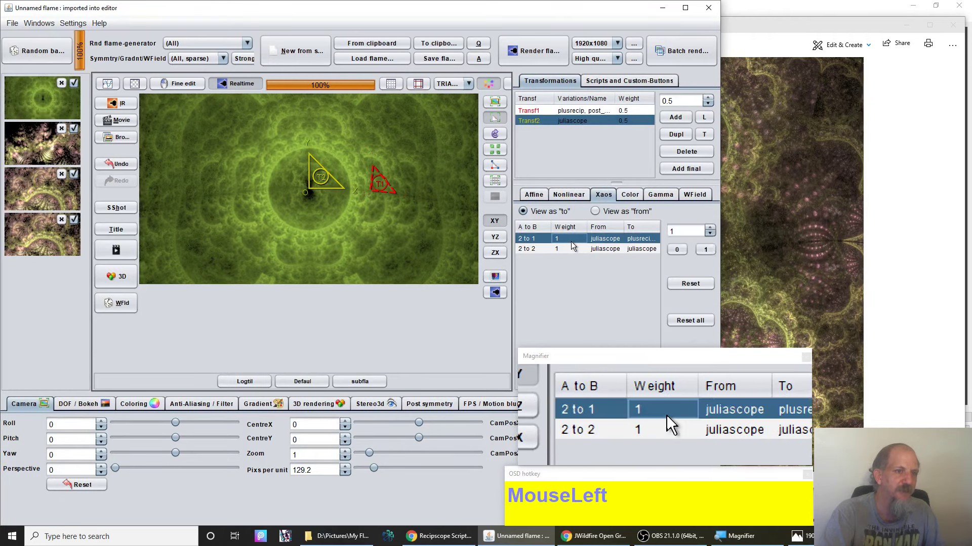
click(671, 250)
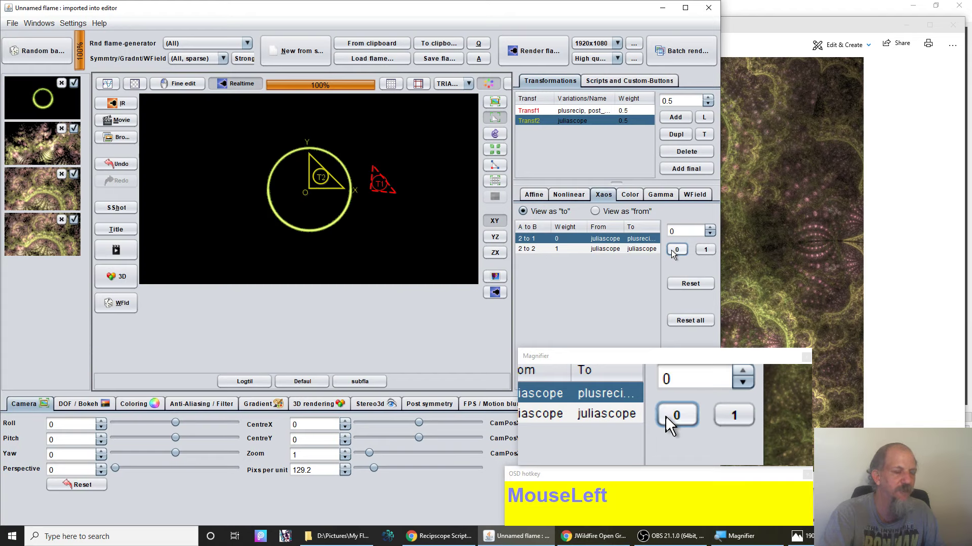
click(709, 250)
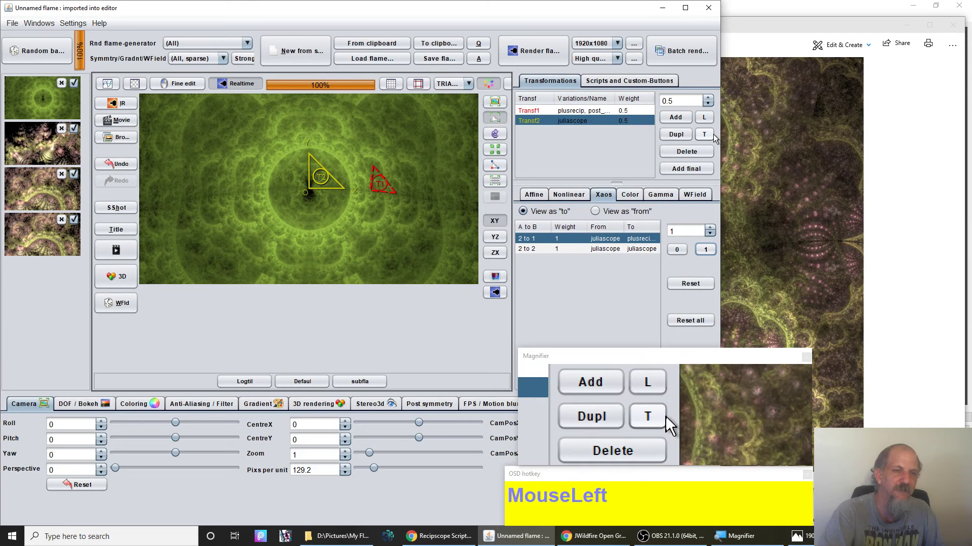
- Add a third transform using the log_tile2 variation and set the variation amount to 0.052
click(677, 119)
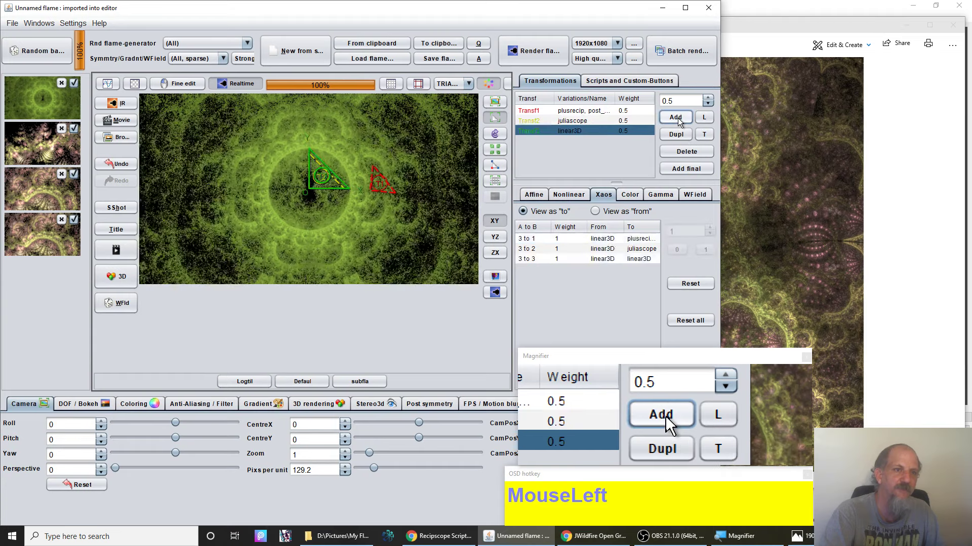
click(565, 197)
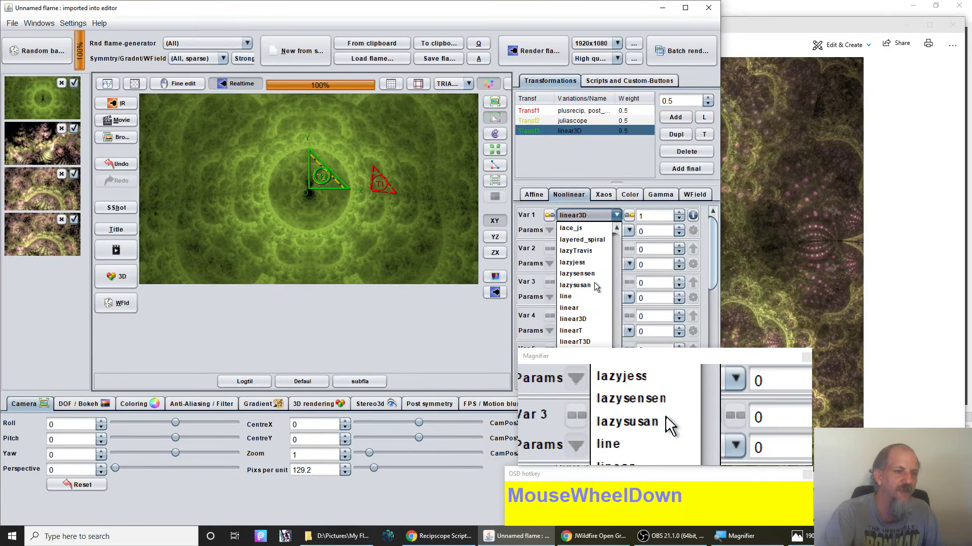
scroll(595, 285, down, 3)
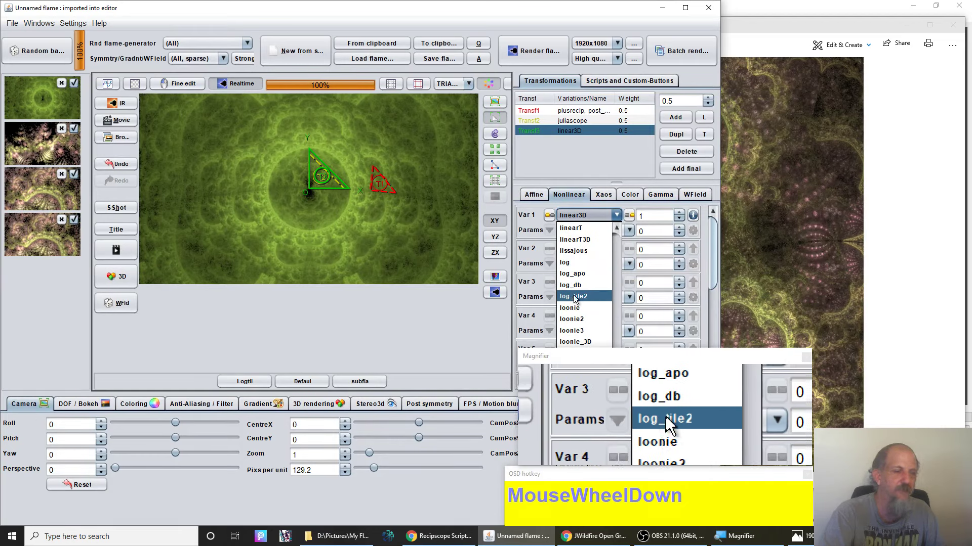
click(575, 299)
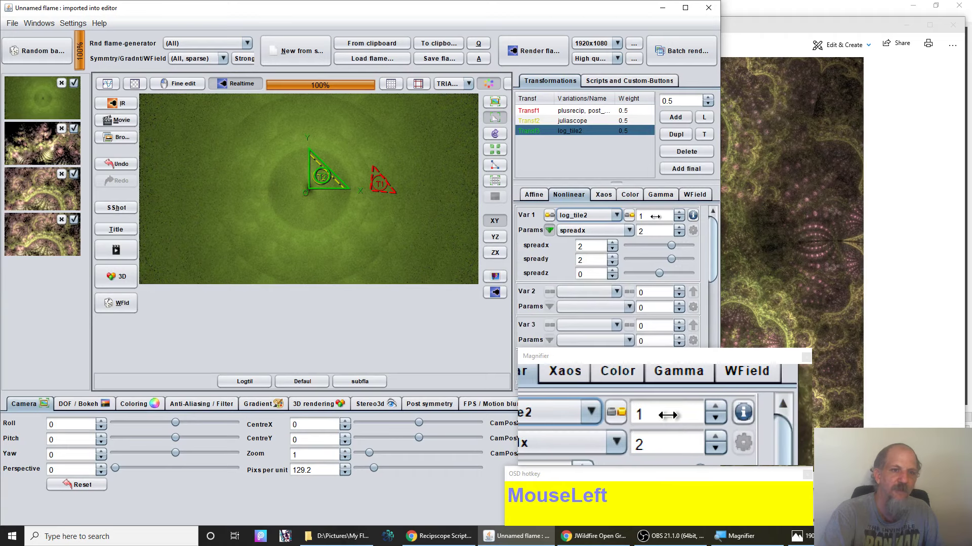
drag(657, 216, 511, 219)
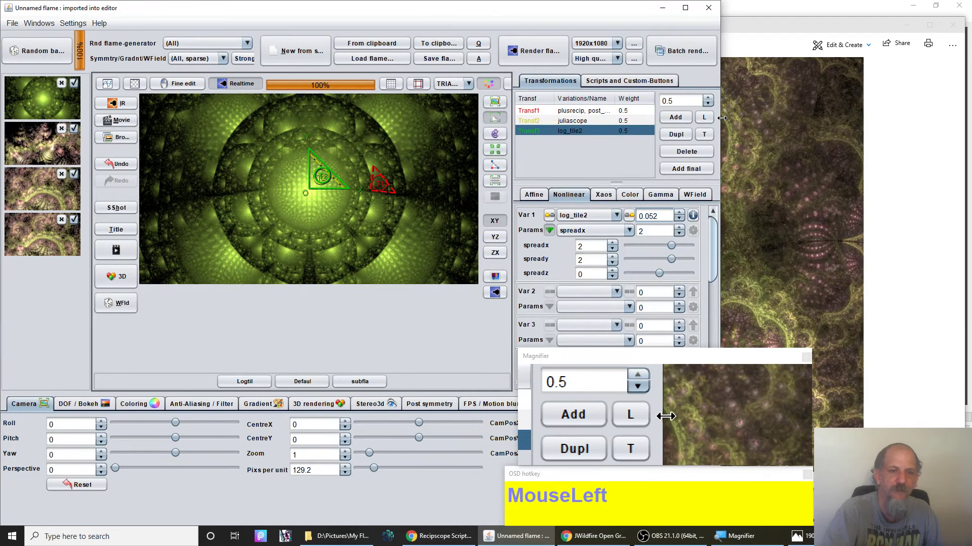
- Widen the editor window and scale the log_tile2 transform's triangle down to about 0.142 in X1 and Y2
drag(721, 117, 970, 134)
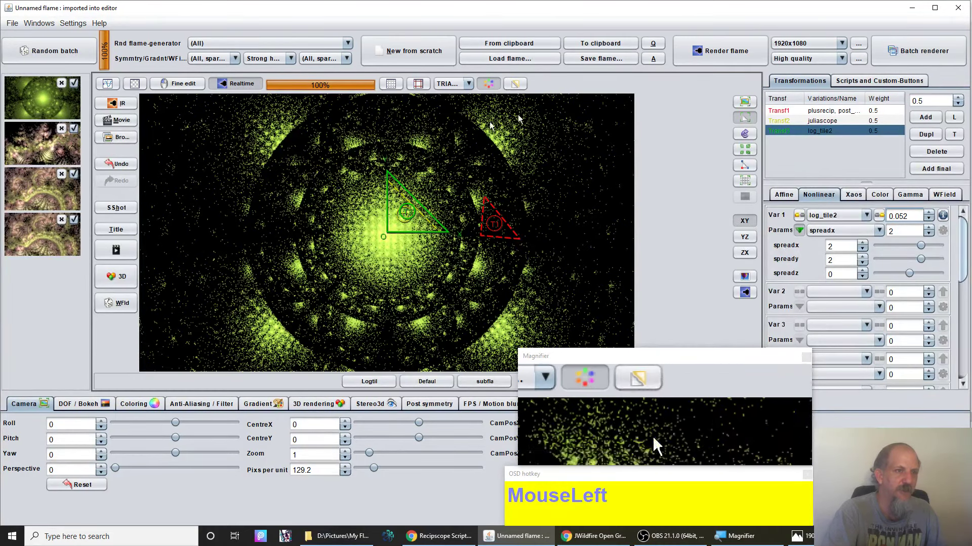
scroll(406, 234, down, 2)
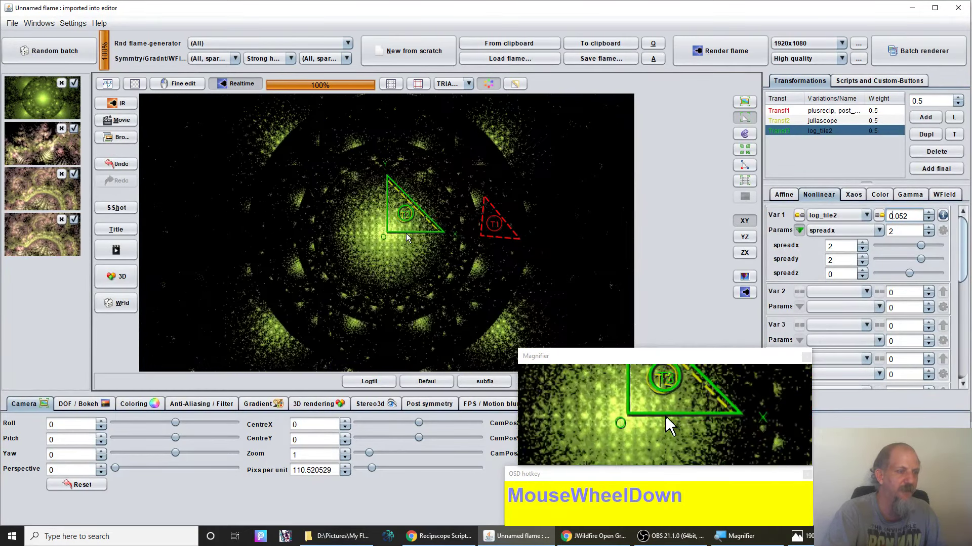
scroll(406, 232, down, 5)
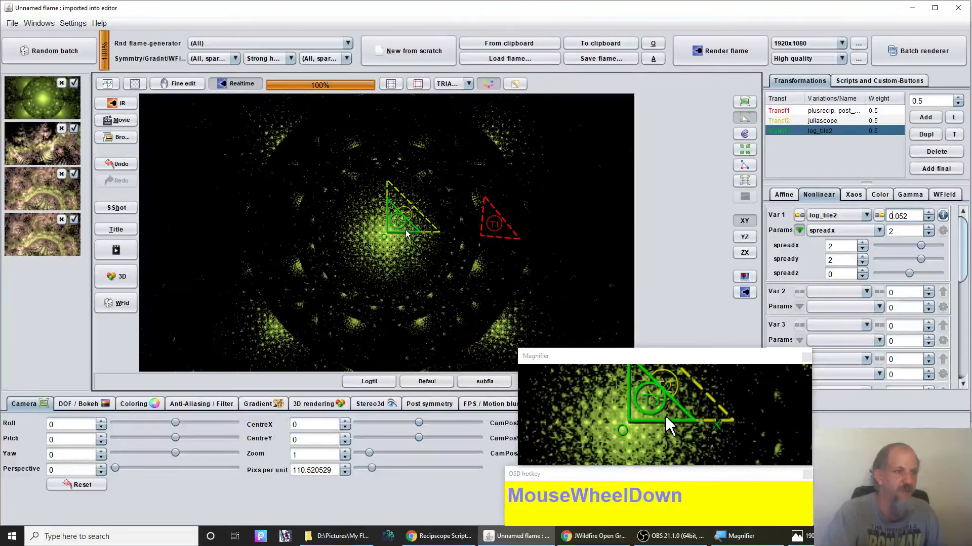
scroll(405, 230, down, 4)
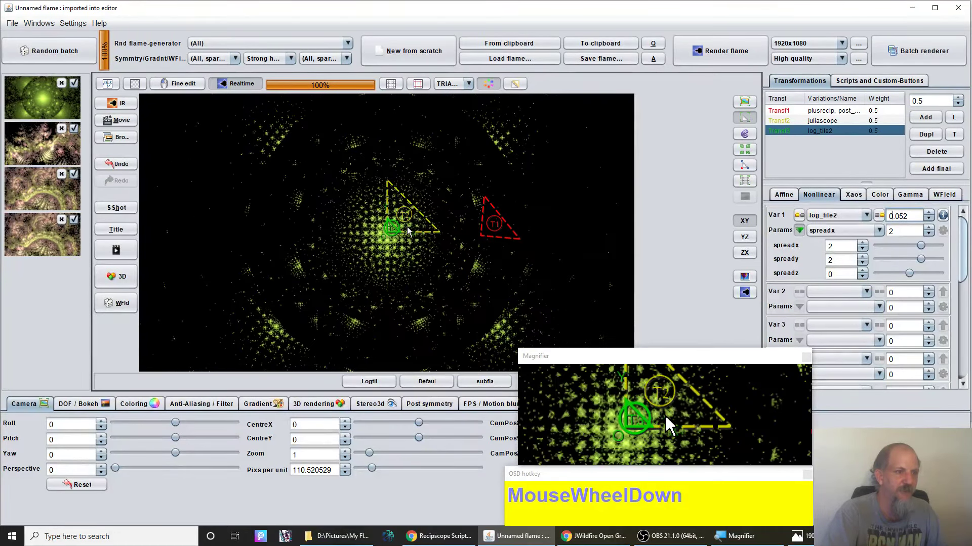
scroll(408, 231, down, 4)
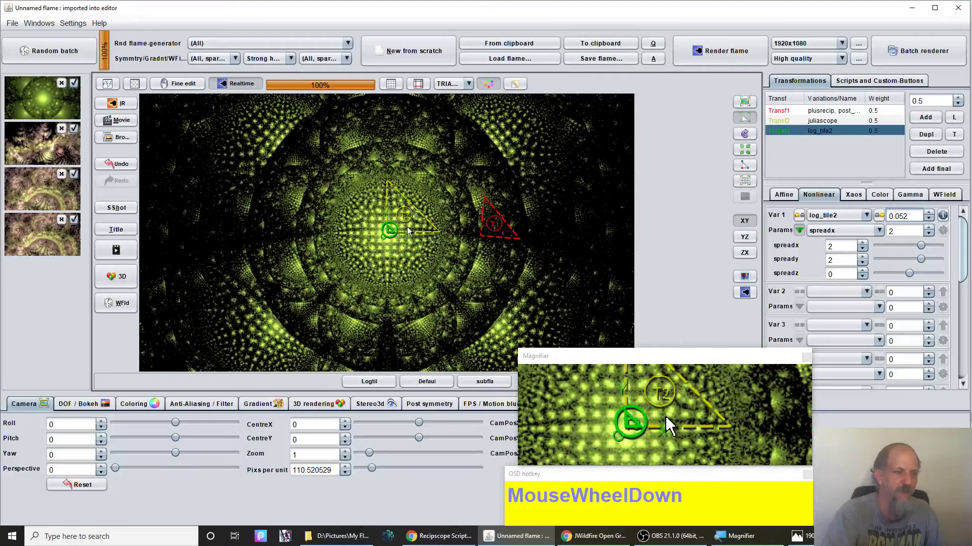
scroll(407, 231, down, 3)
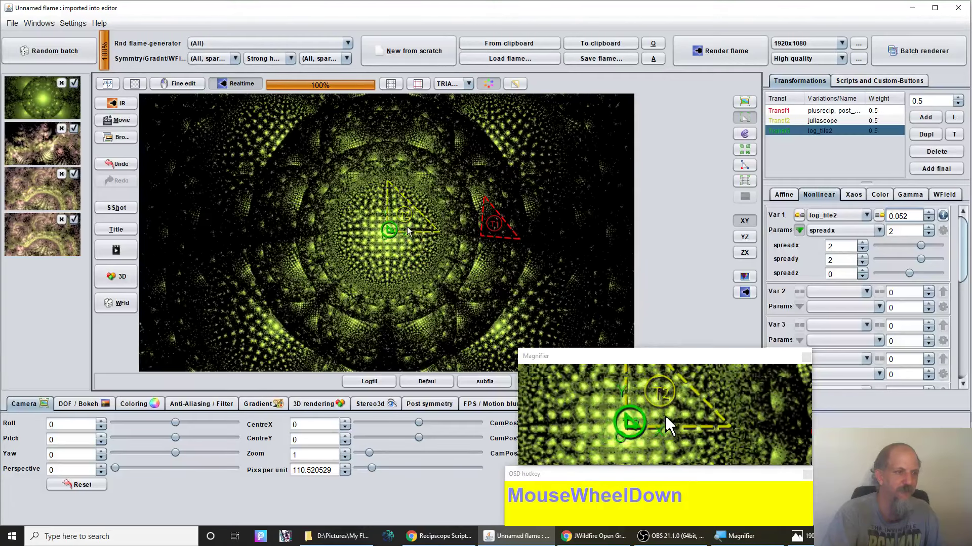
scroll(407, 231, down, 3)
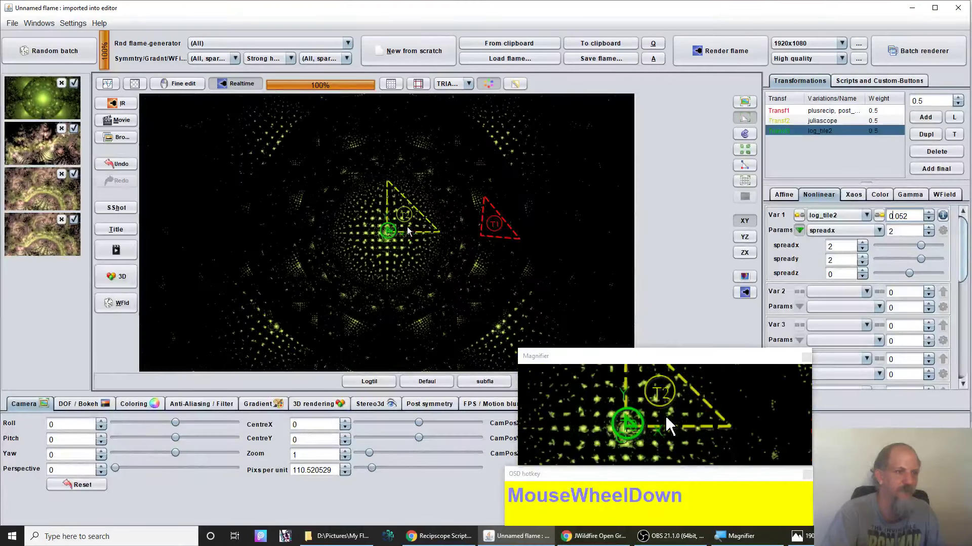
scroll(408, 231, up, 2)
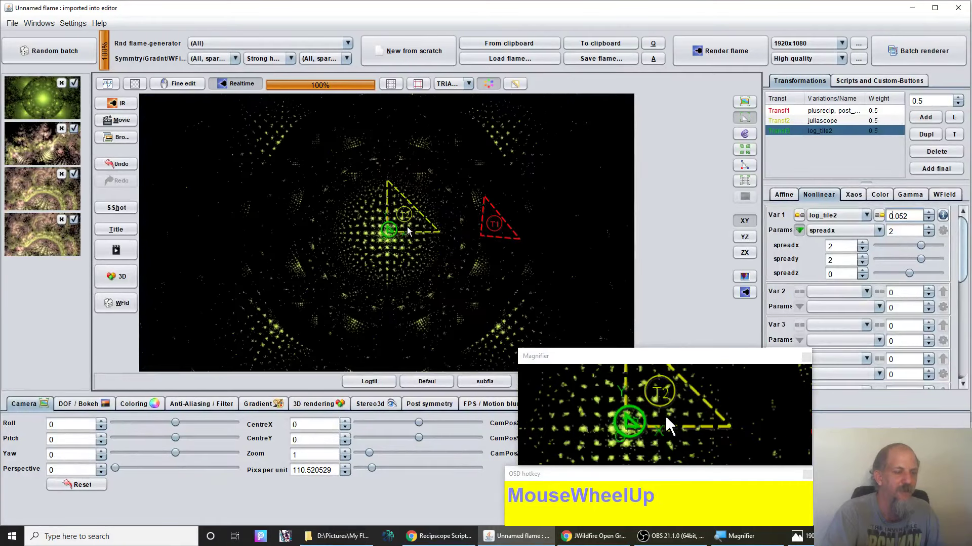
scroll(408, 231, up, 2)
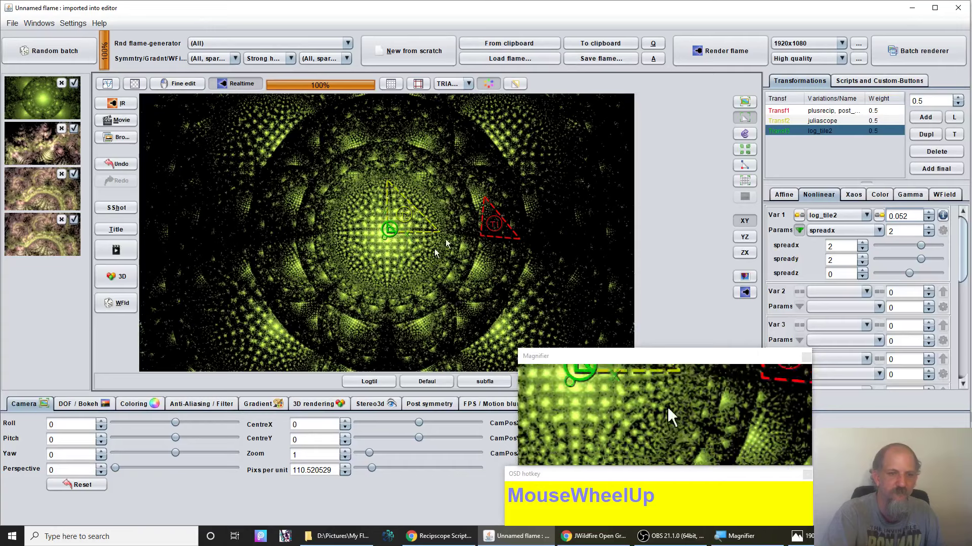
click(780, 197)
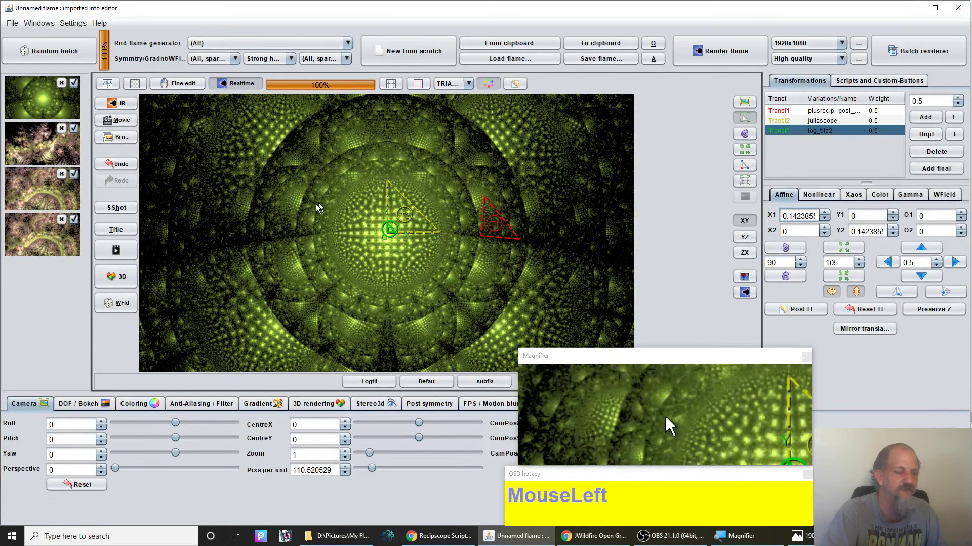
- Add a fourth transform and assign it the mobius variation
click(926, 117)
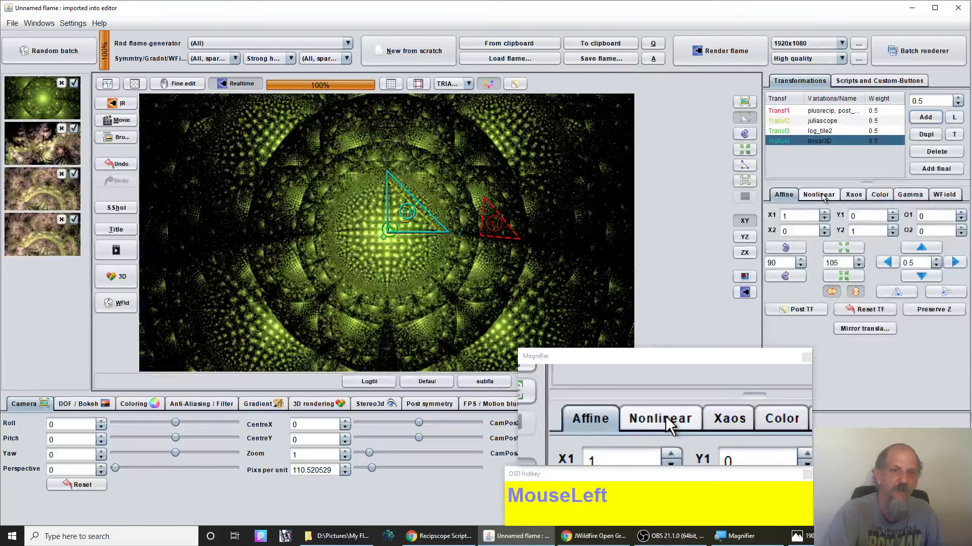
click(819, 195)
click(838, 215)
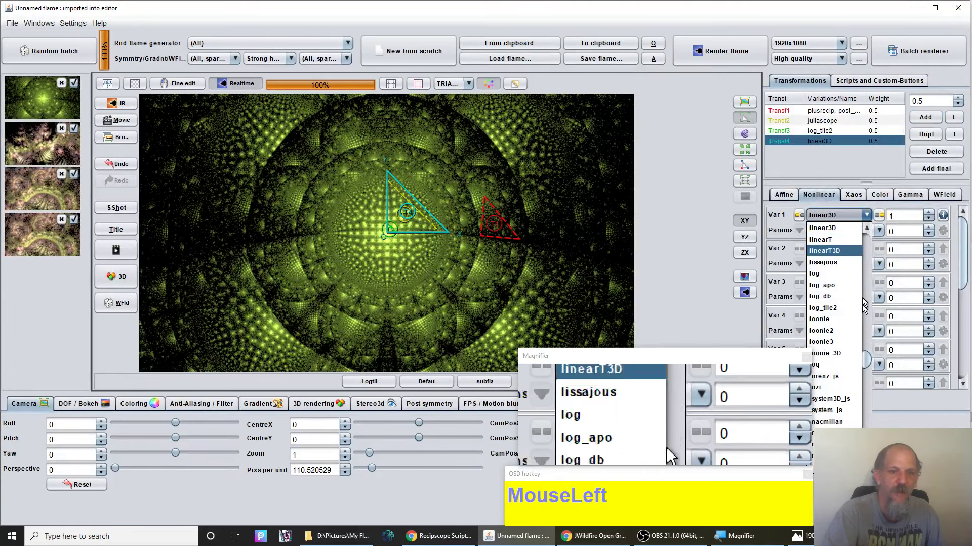
scroll(831, 342, down, 4)
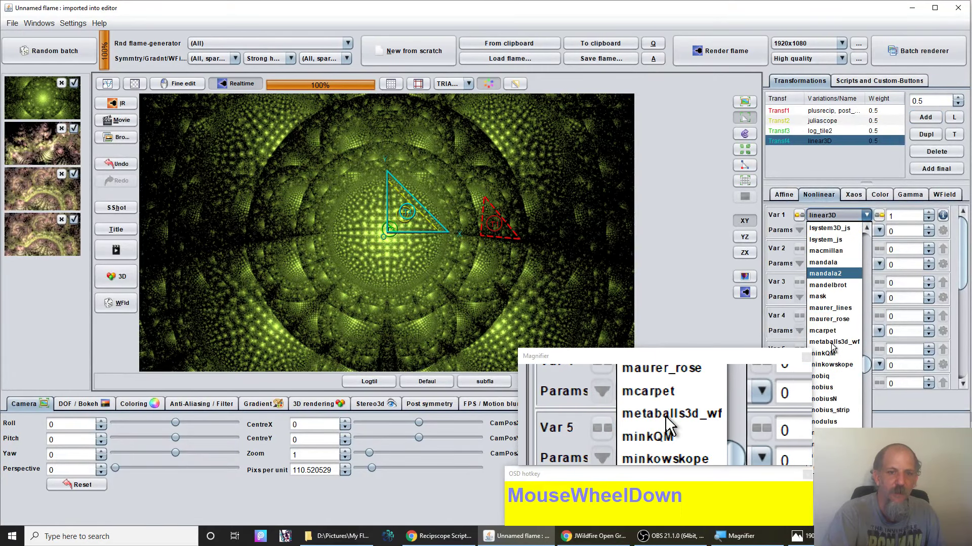
scroll(831, 347, down, 2)
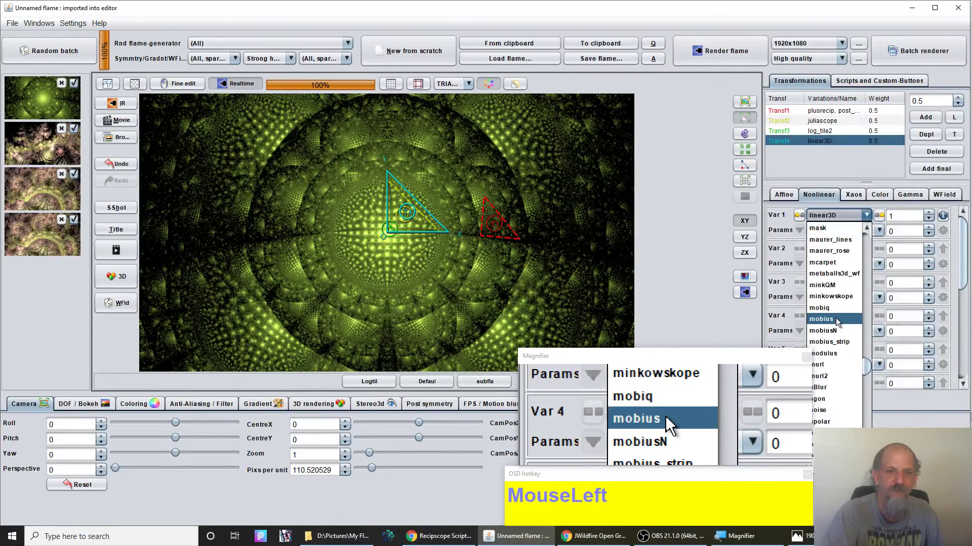
click(835, 320)
- Set the mobius real parameters re_a to 1, re_b to 0, re_c to -0 and re_d to 1
drag(847, 245, 847, 245)
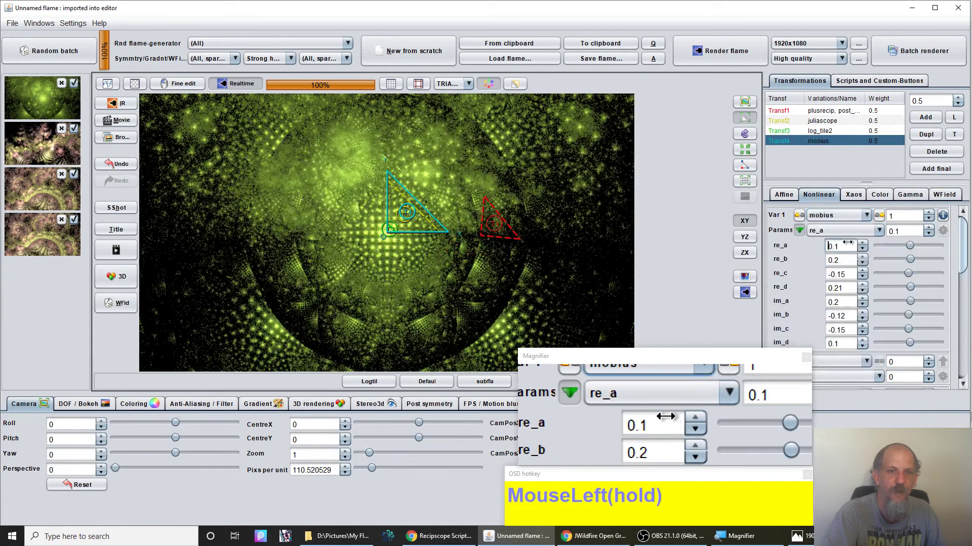
text(0)
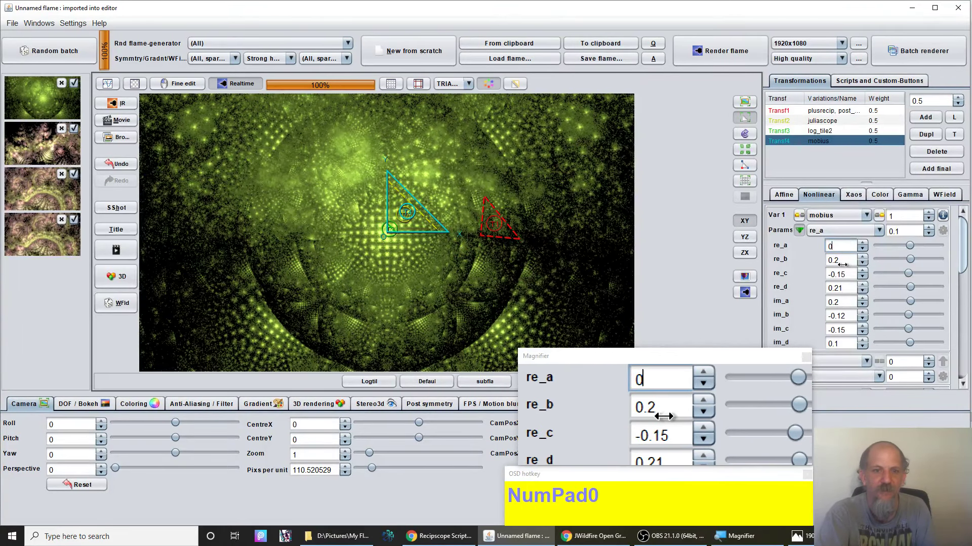
double_click(834, 245)
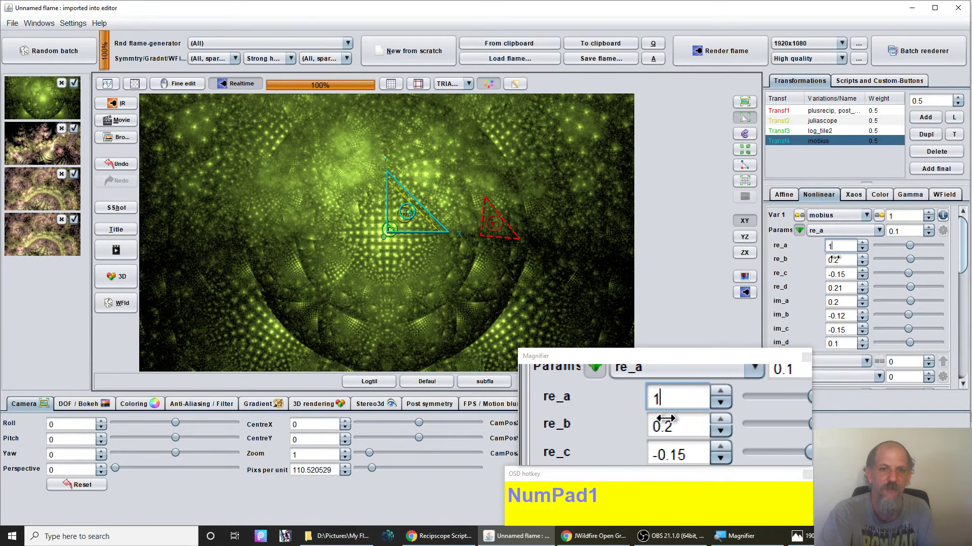
click(833, 259)
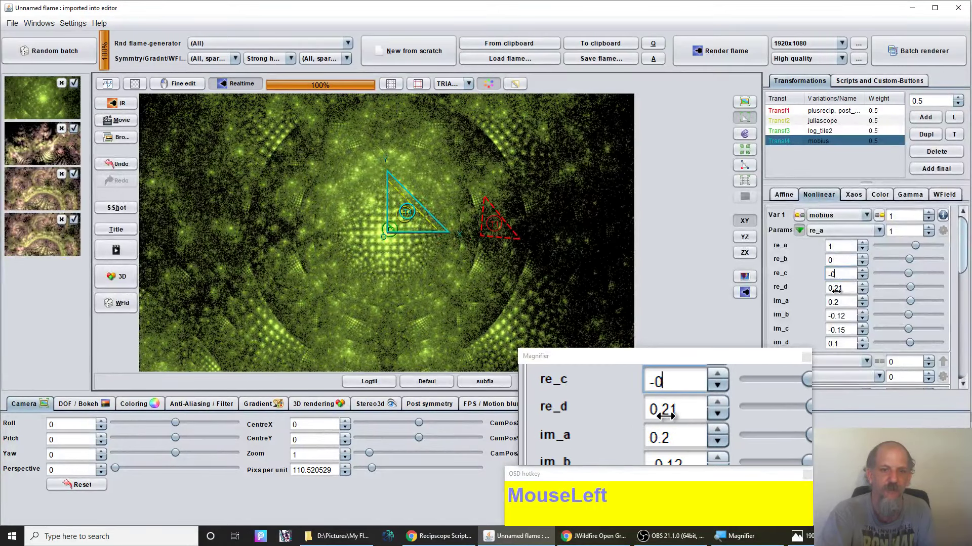
click(835, 288)
text(1)
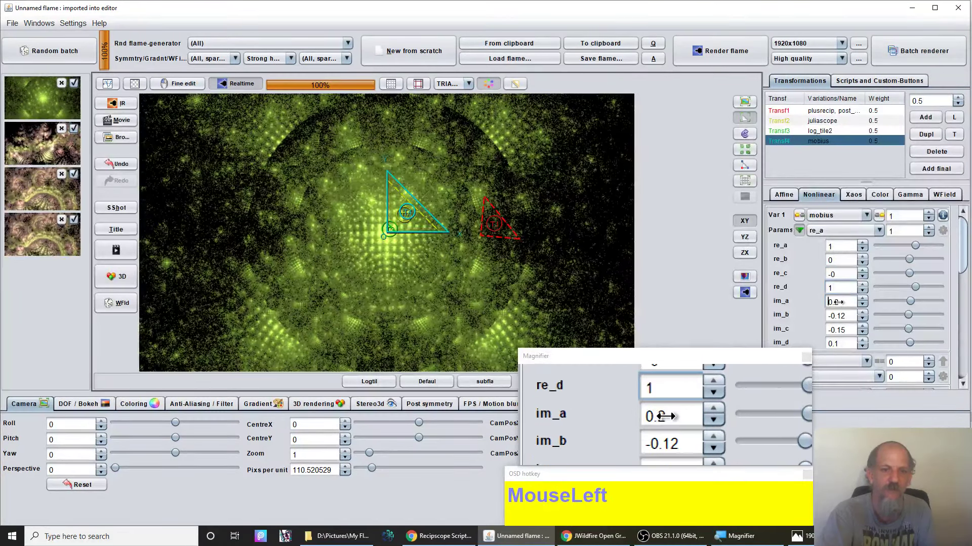
- Set the mobius imaginary parameters im_a to 0, im_b to -0, im_c to -0 and im_d to 0
click(835, 303)
text(0)
click(836, 316)
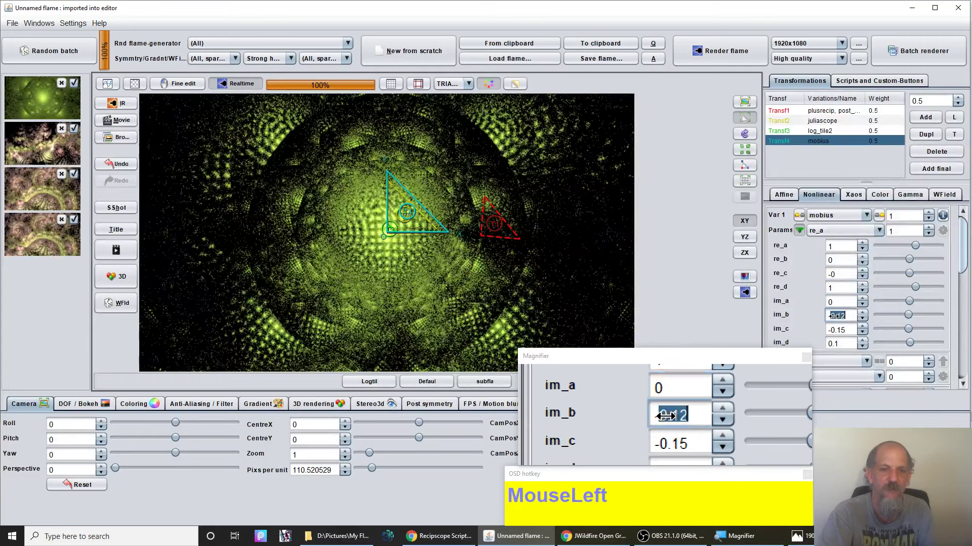
text(-0)
click(840, 330)
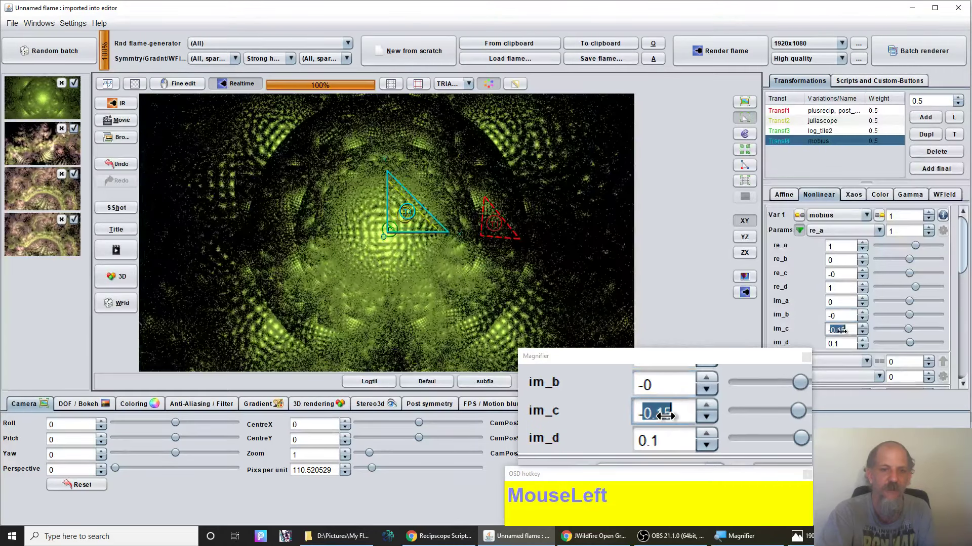
text(-0)
click(844, 342)
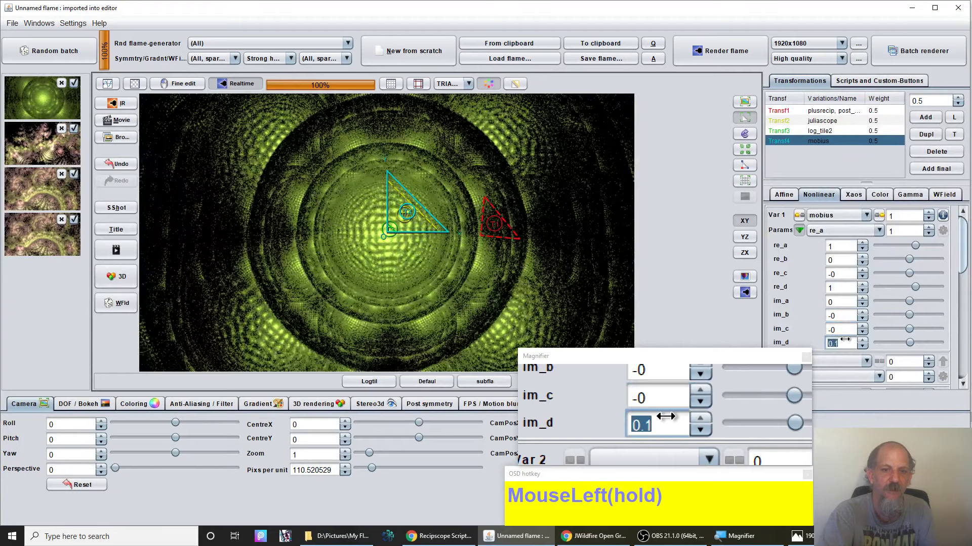
text(0)
click(838, 329)
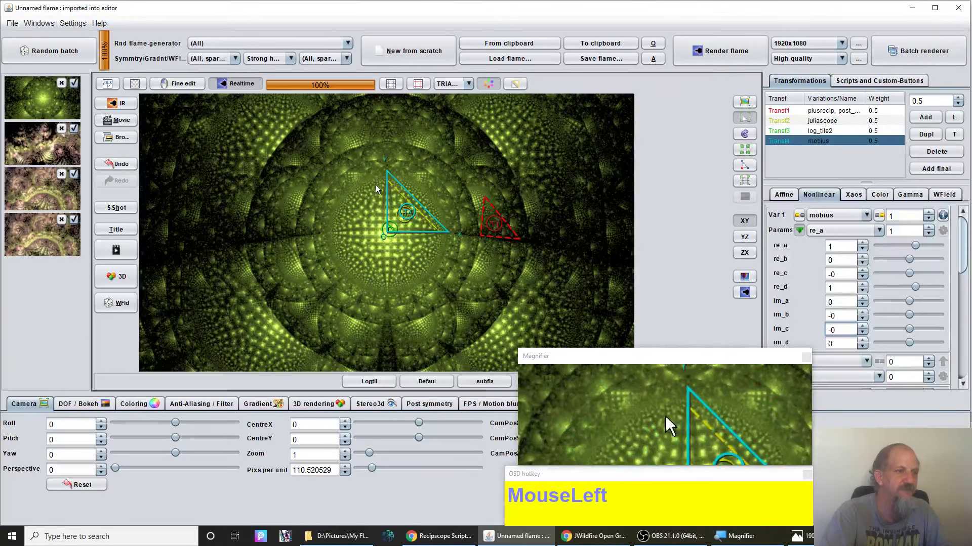
- Scale the juliascope transform's triangle up until it matches the size of the mobius transform's triangle
click(846, 119)
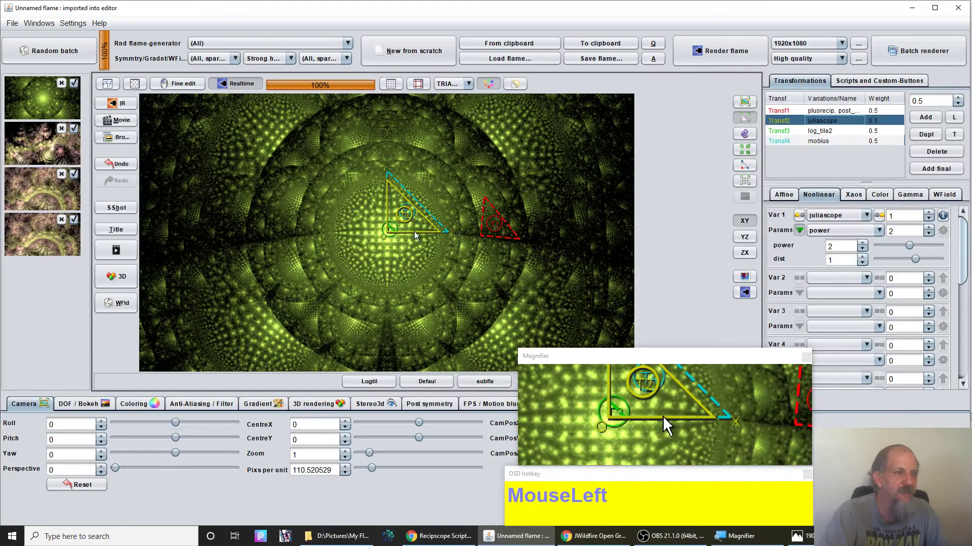
scroll(409, 229, up, 3)
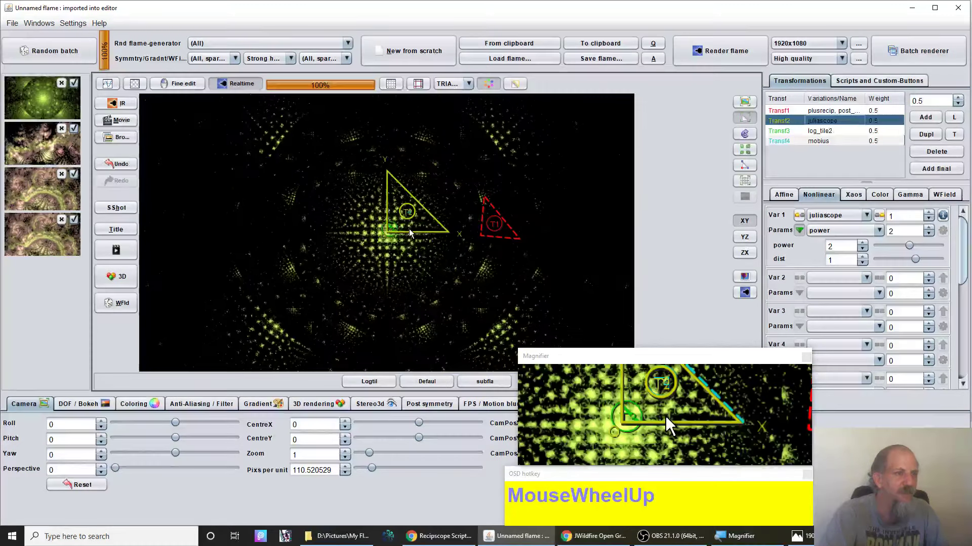
- Fine-tune the juliascope triangle's scale so it coincides with the mobius triangle
scroll(408, 229, down, 1)
scroll(416, 229, up, 1)
scroll(416, 229, up, 3)
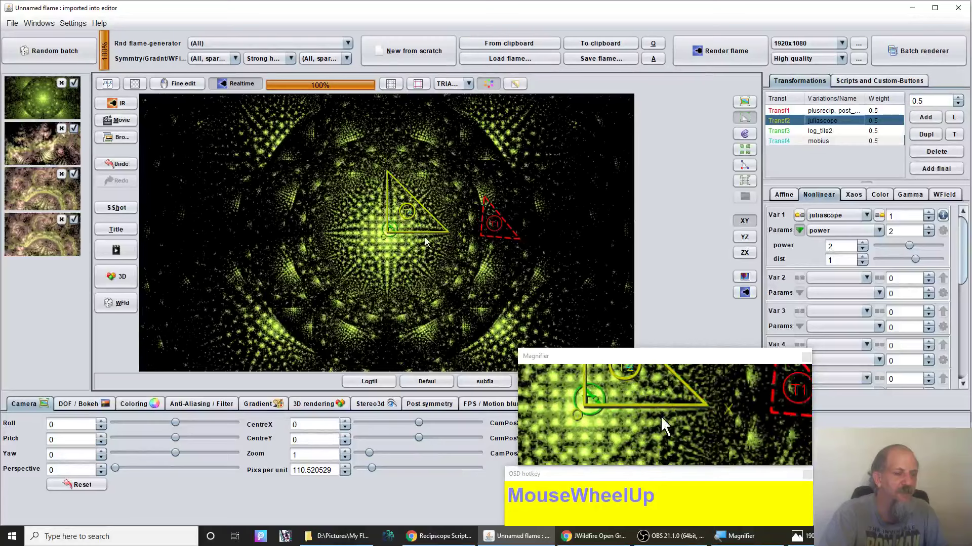
- Shrink the plusrecip transform's triangle and move it up and left, next to the upper right of the juliascope and mobius triangles
click(496, 227)
scroll(496, 227, down, 4)
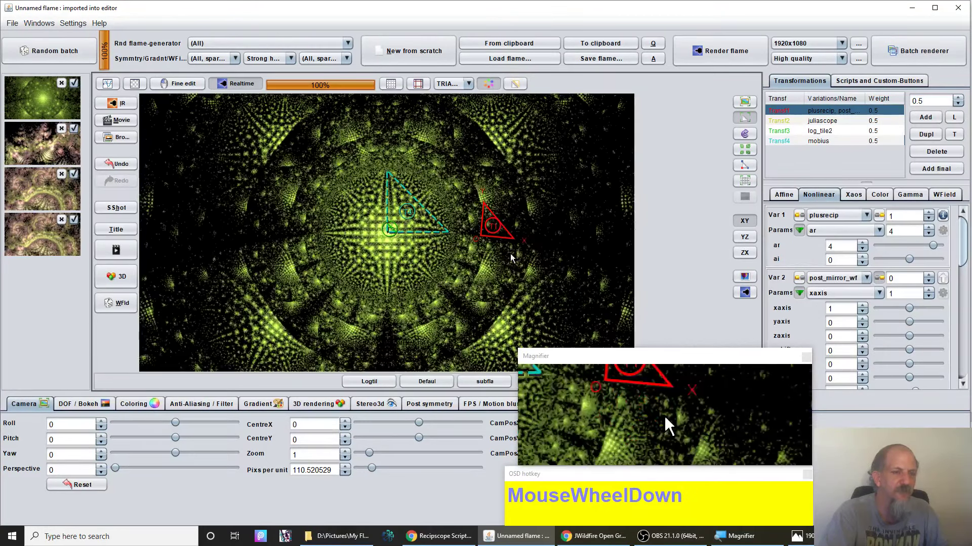
drag(500, 228, 474, 193)
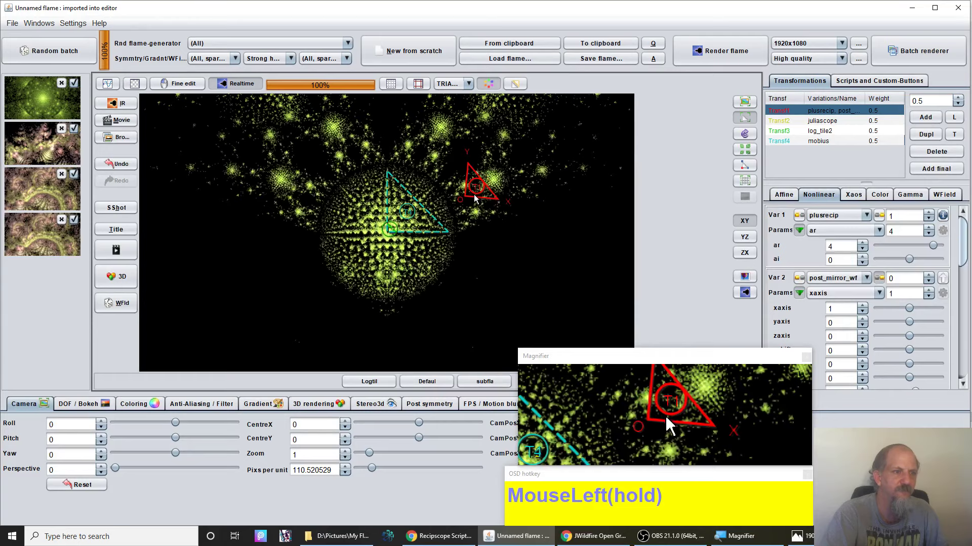
scroll(473, 194, down, 3)
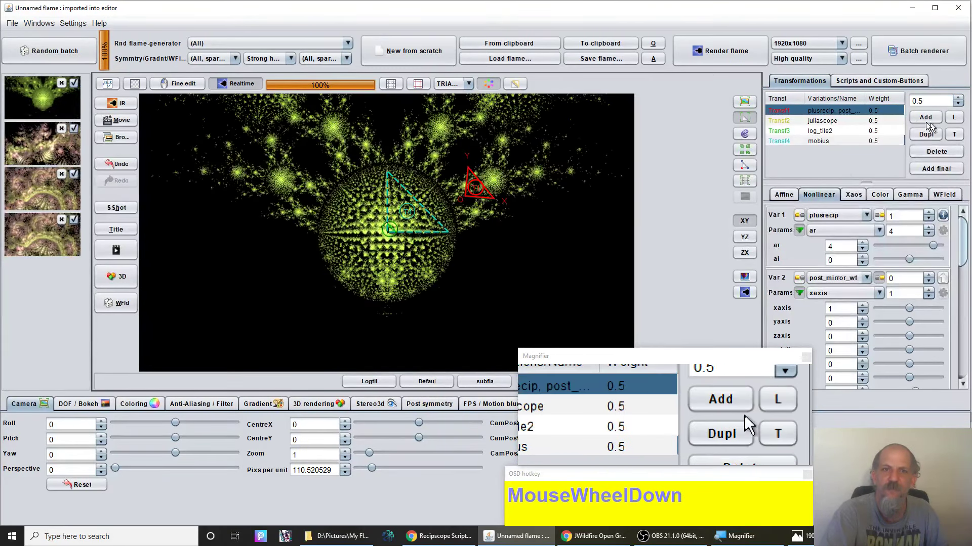
- Set the juliascope transform's weight to 2.74 and the plusrecip transform's weight to 1.1
click(863, 120)
drag(917, 101, 836, 130)
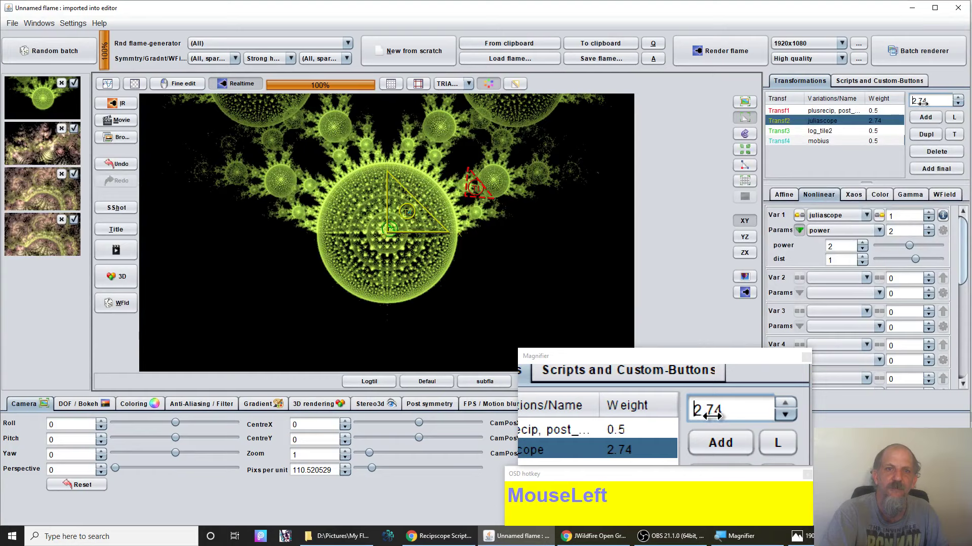
click(870, 110)
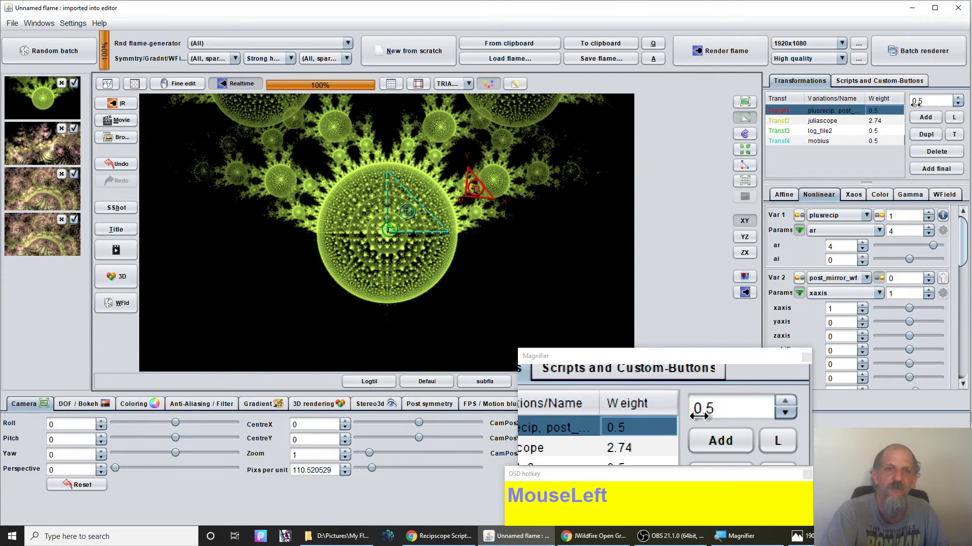
drag(911, 101, 968, 105)
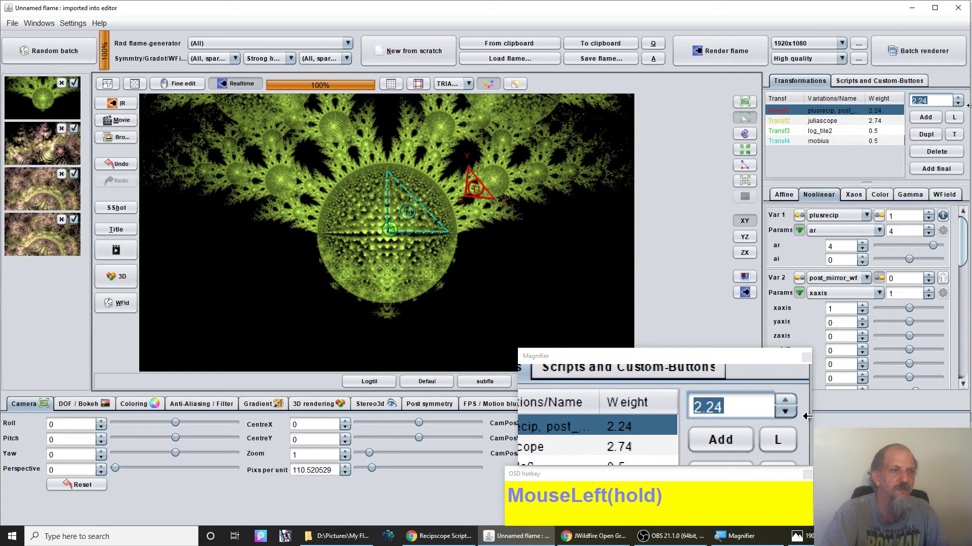
drag(959, 106, 933, 98)
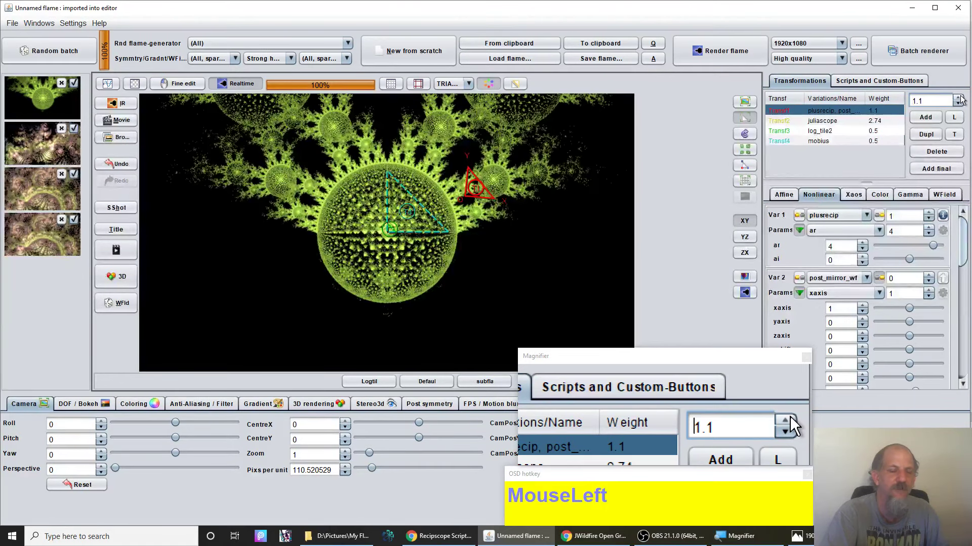
- Check the plusrecip xaos weights in the finished reference flame and set the working flame's plusrecip-to-mobius xaos weight to 0
click(823, 144)
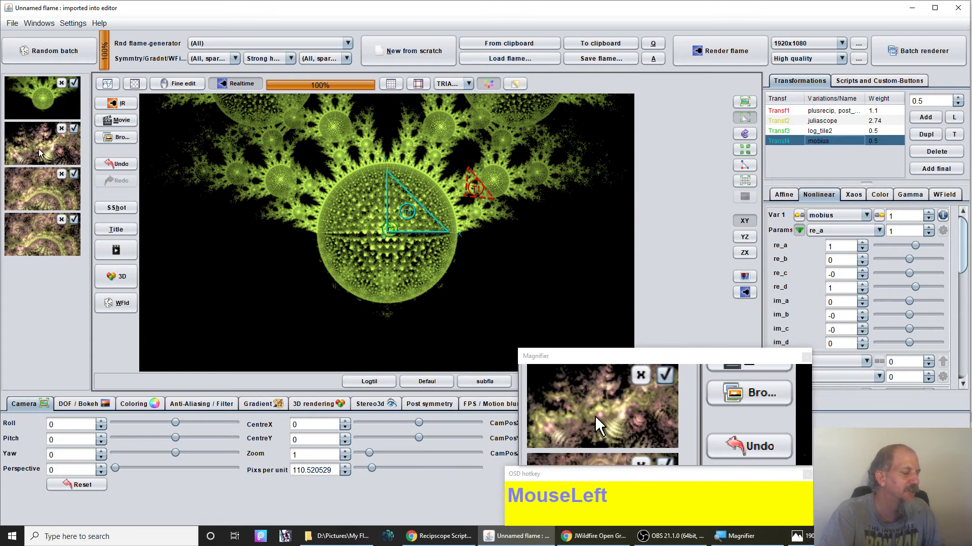
click(40, 248)
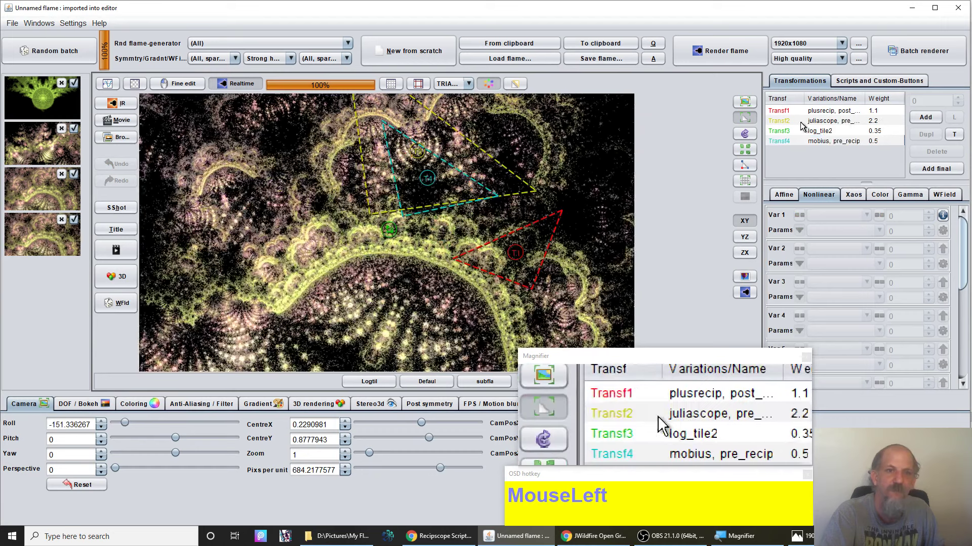
click(804, 111)
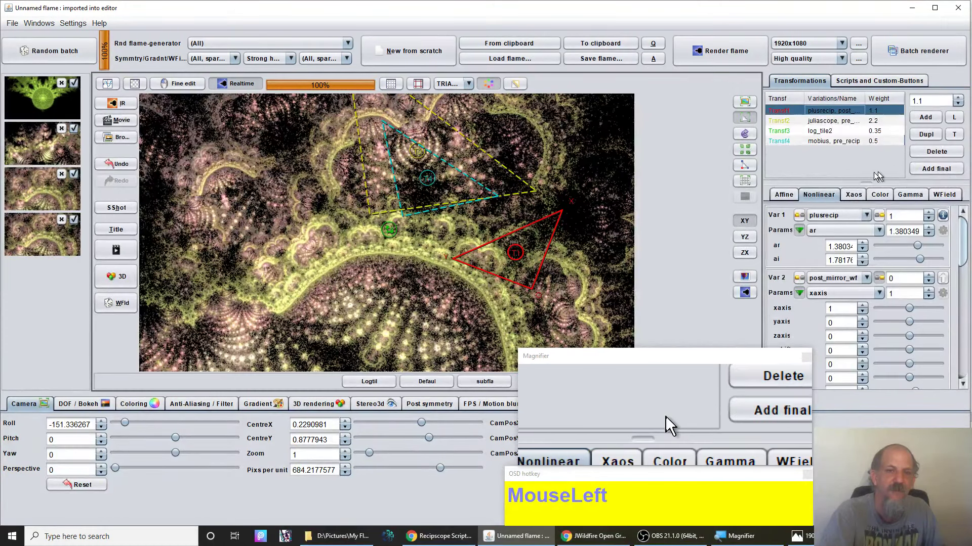
click(850, 197)
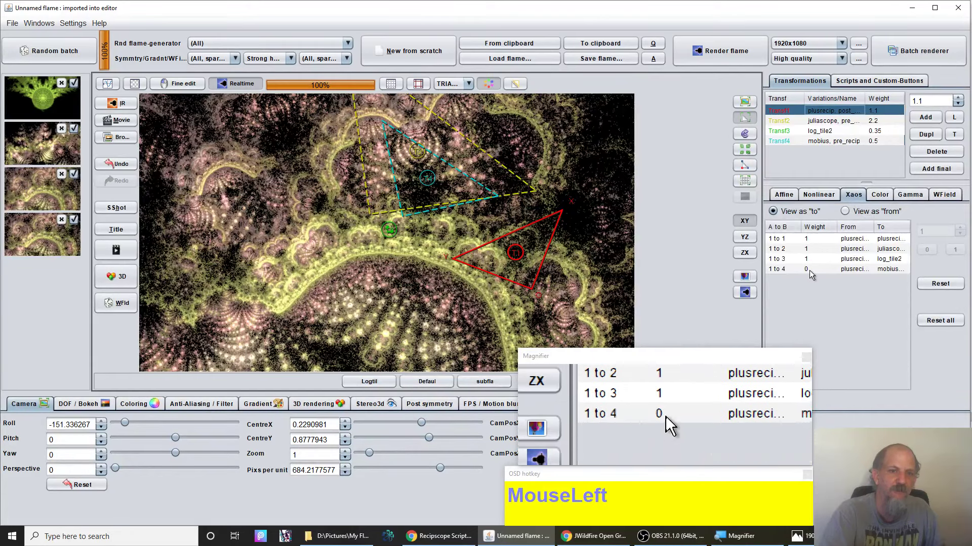
click(31, 93)
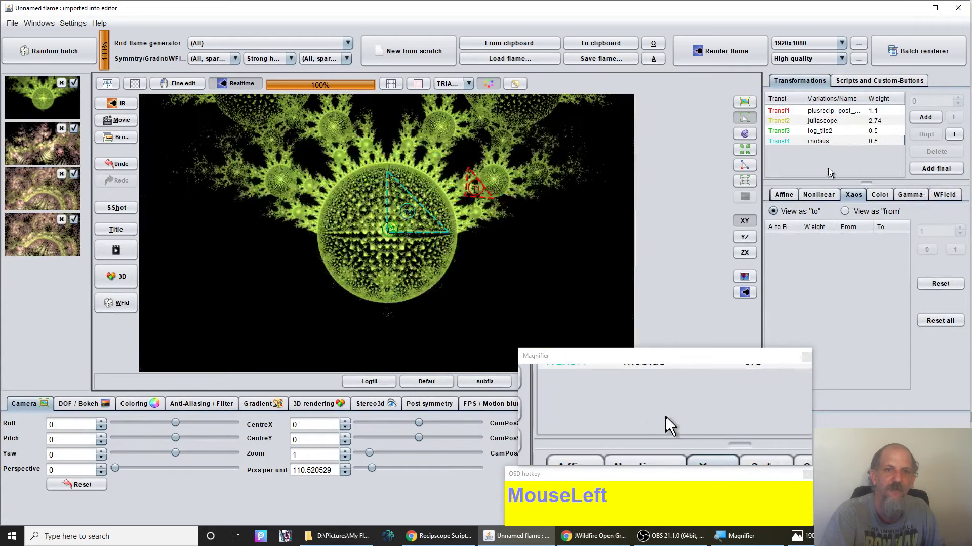
click(822, 113)
click(818, 269)
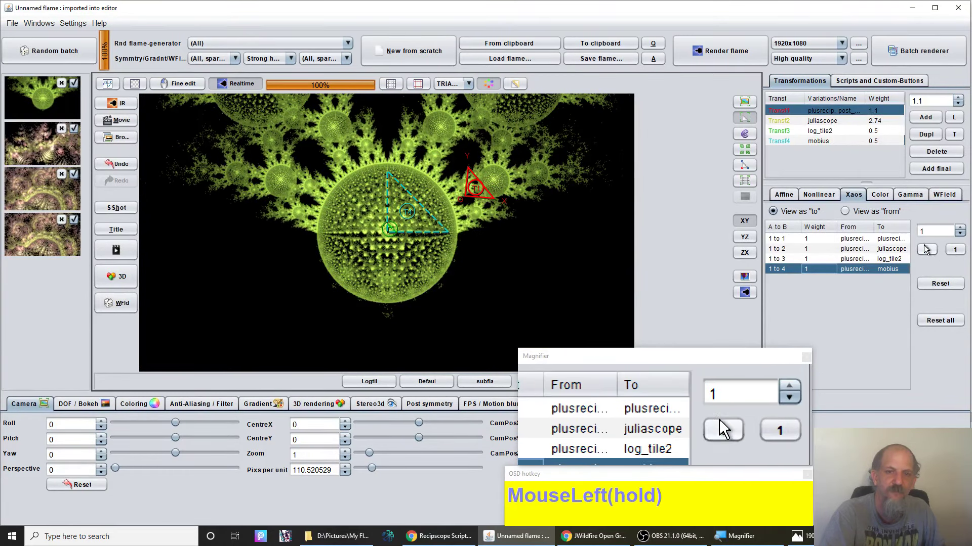
click(924, 250)
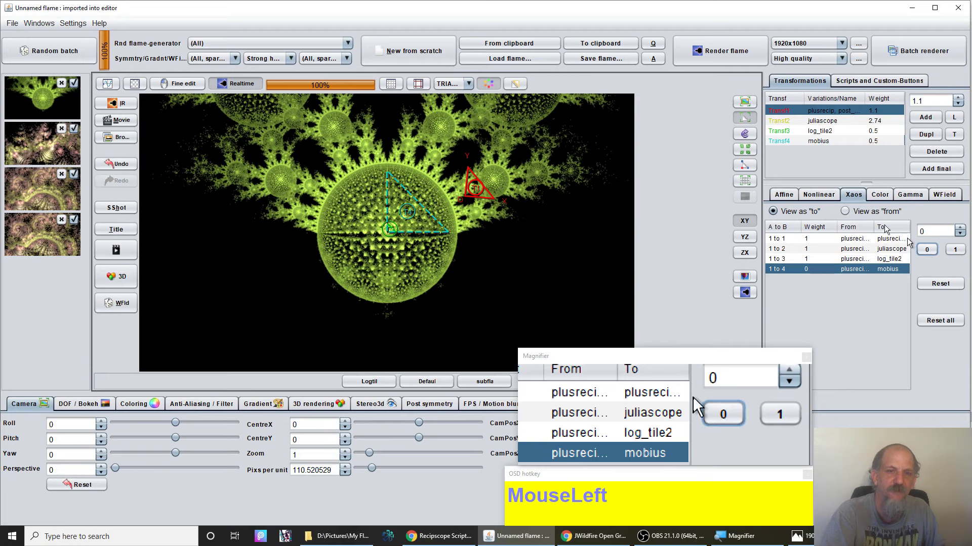
- Check juliascope's xaos in the reference flame, and set the working flame's juliascope xaos weights to plusrecip, juliascope and log_tile2 to 0
click(825, 121)
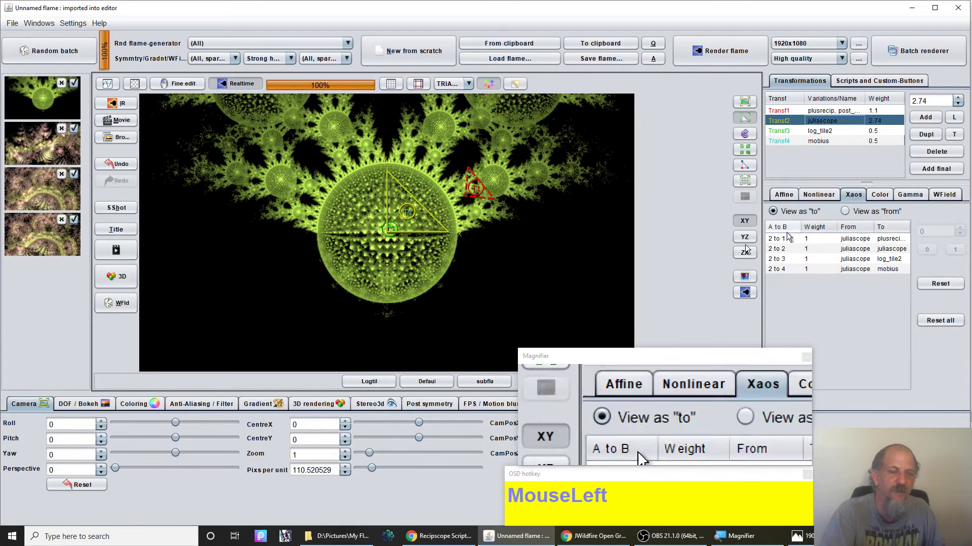
click(50, 243)
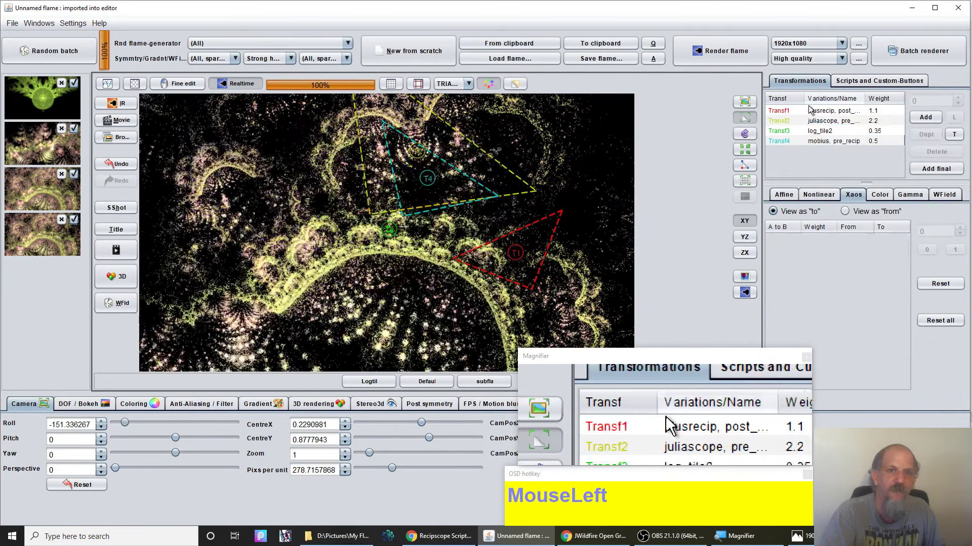
click(810, 120)
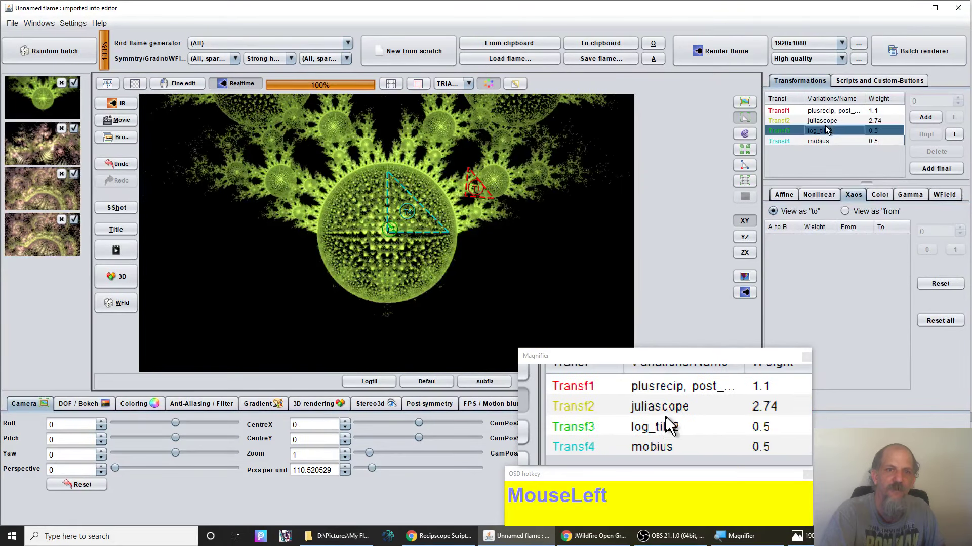
click(825, 120)
click(807, 239)
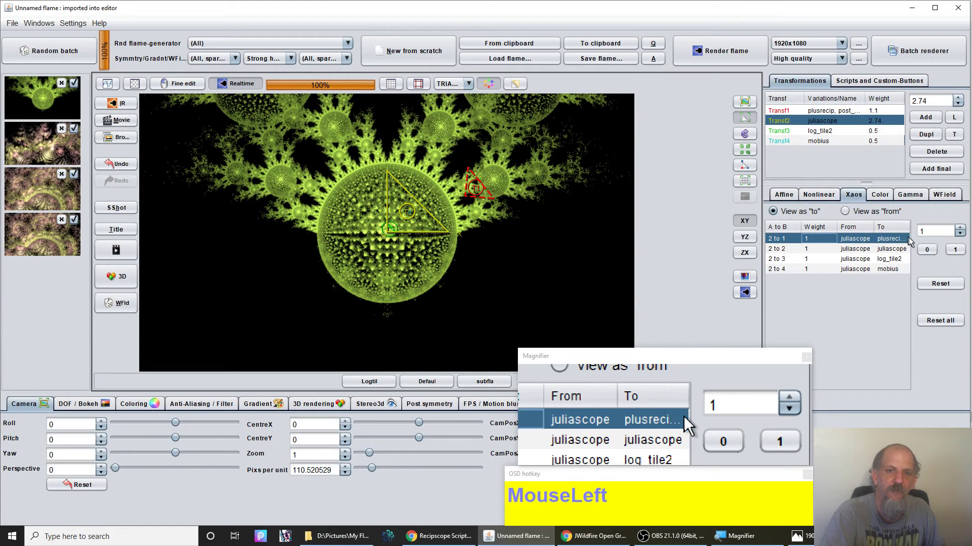
click(927, 249)
click(819, 248)
click(927, 249)
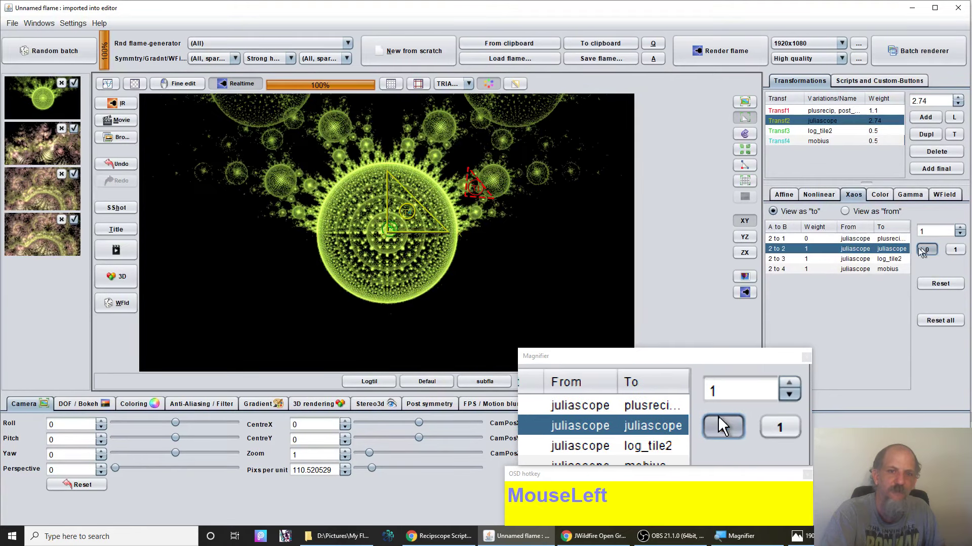
click(814, 258)
click(928, 250)
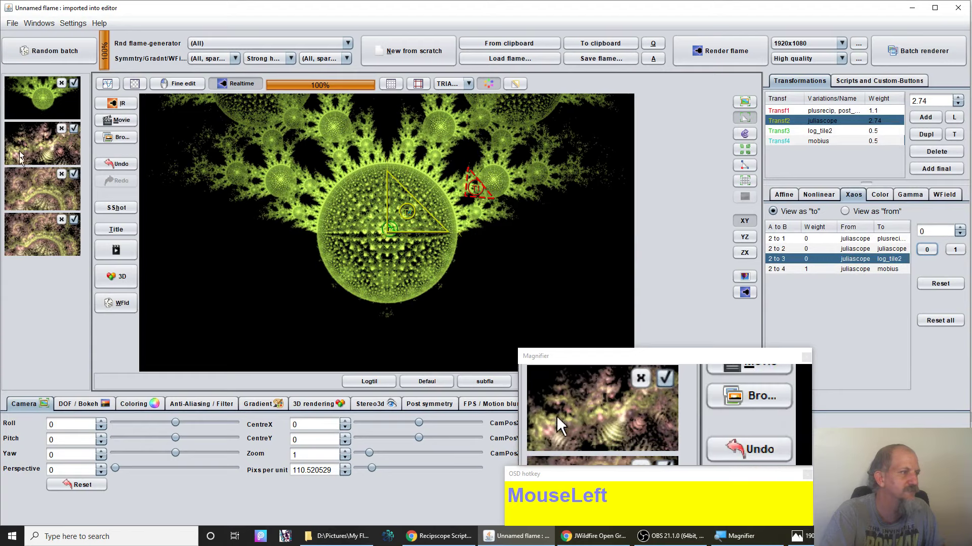
- Check log_tile2's xaos in the reference flame, and set the working flame's log_tile2 xaos weights to mobius, juliascope and plusrecip to 0
click(43, 239)
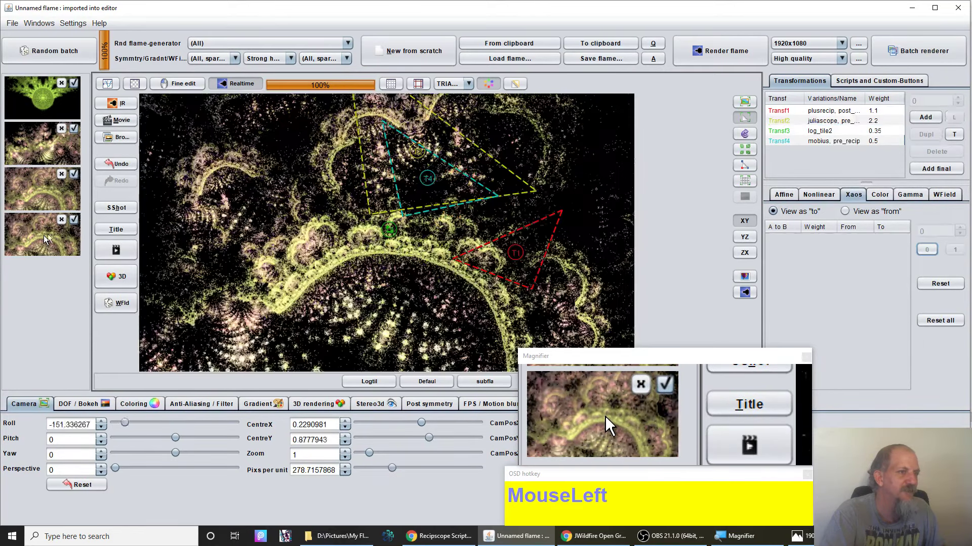
click(843, 131)
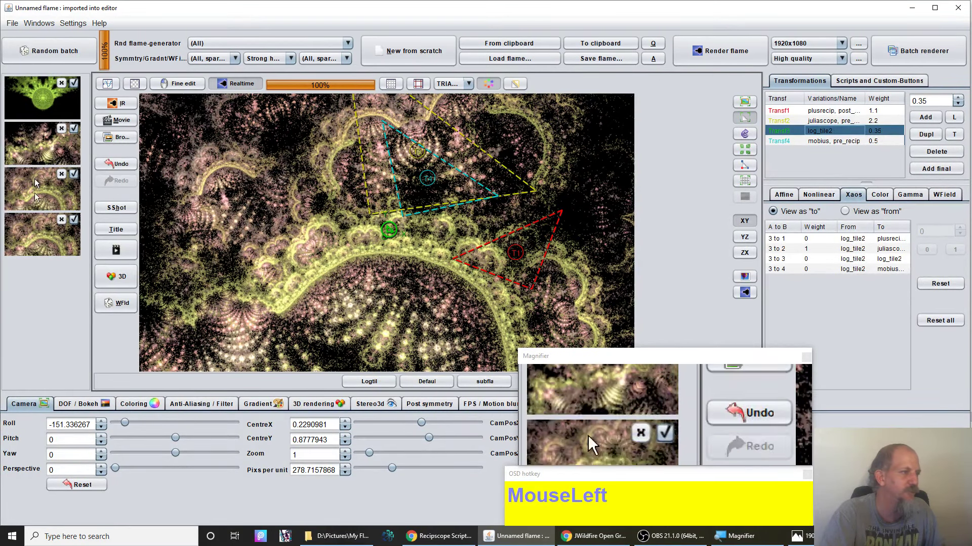
click(42, 101)
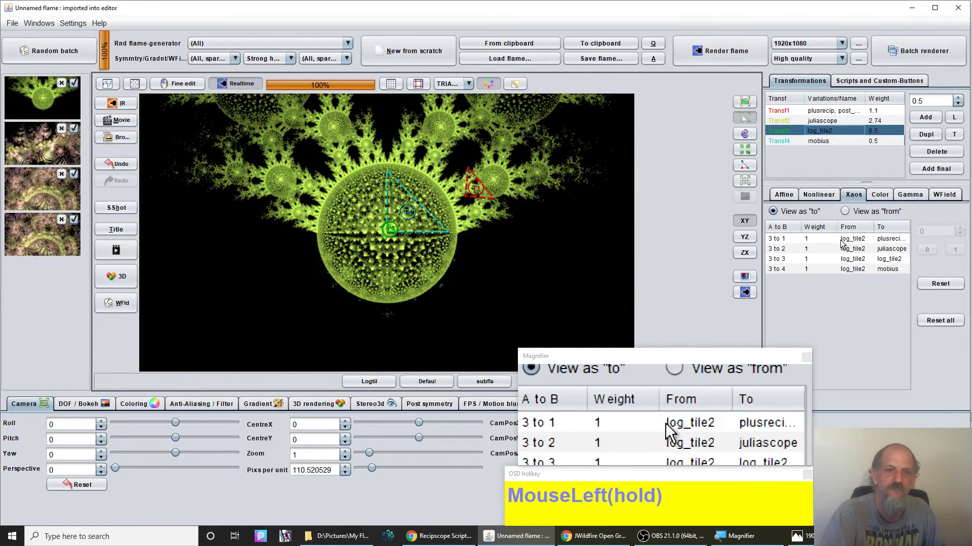
click(821, 269)
click(925, 250)
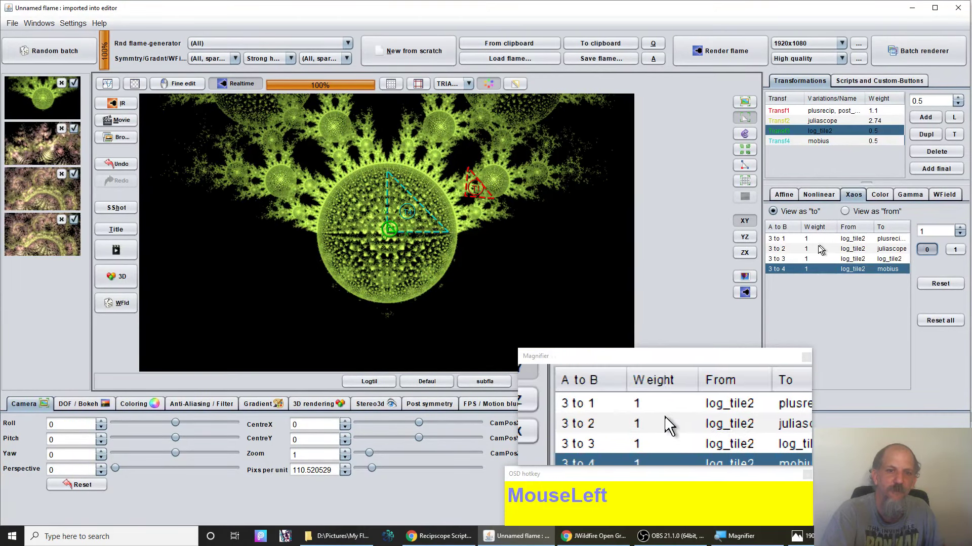
click(810, 249)
click(929, 249)
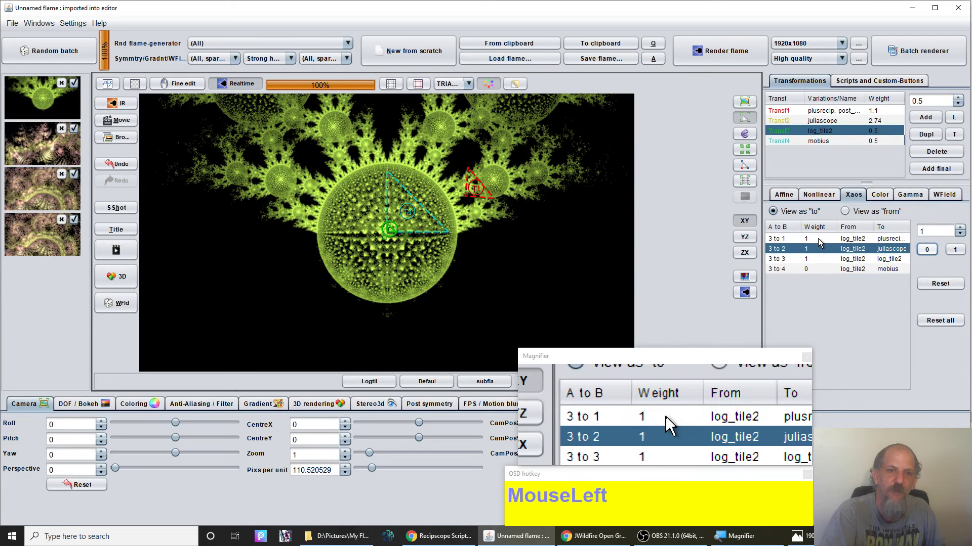
click(818, 238)
click(923, 251)
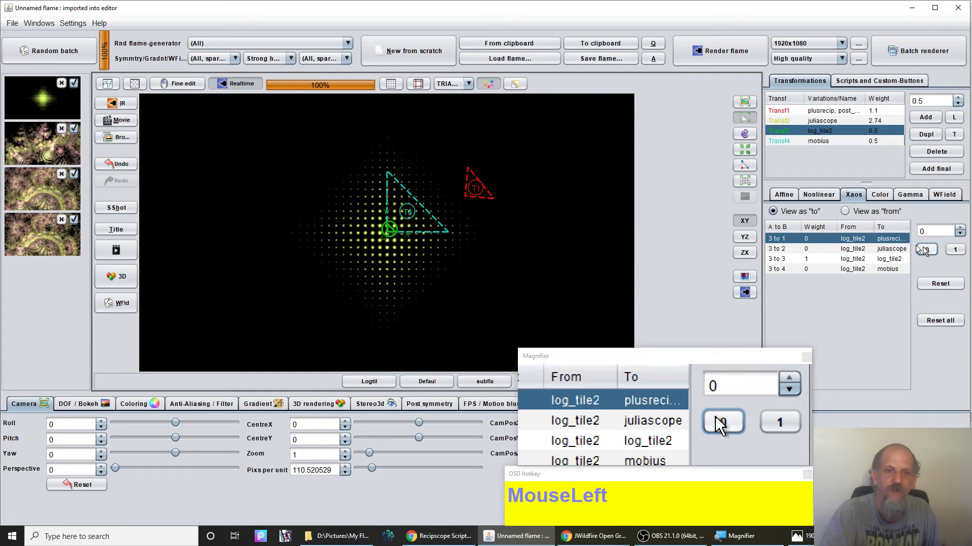
- Check the mobius xaos weights in the reference flame and set the working flame's mobius-to-mobius xaos weight to 0
click(826, 135)
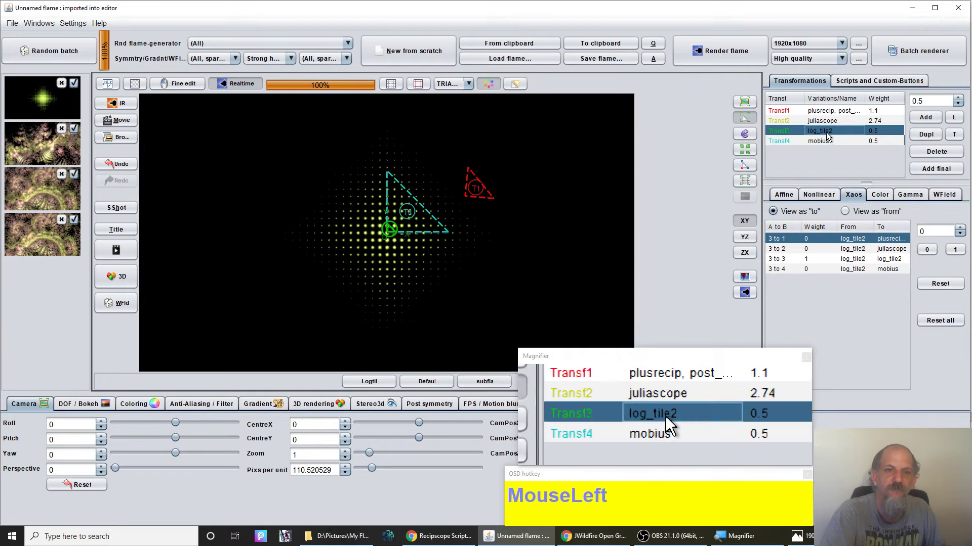
click(824, 141)
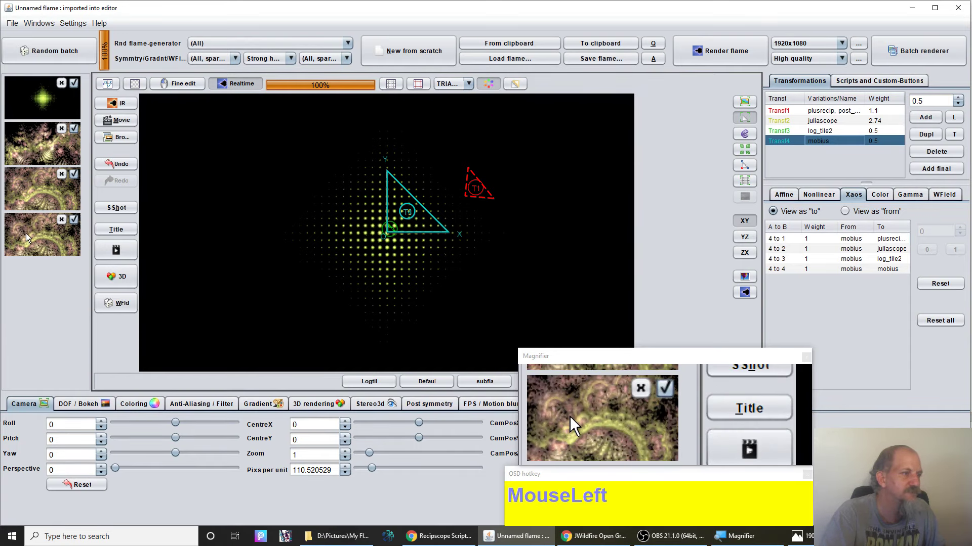
click(26, 238)
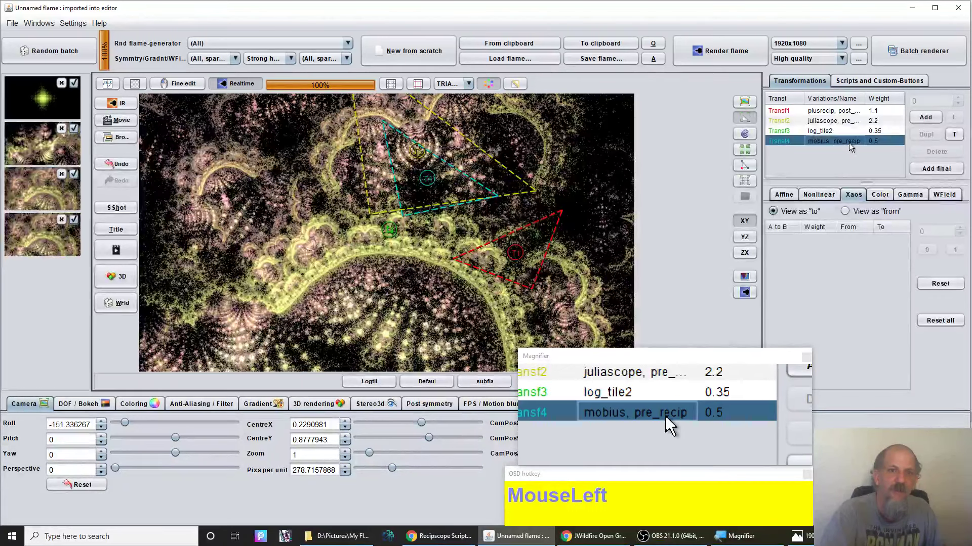
click(849, 142)
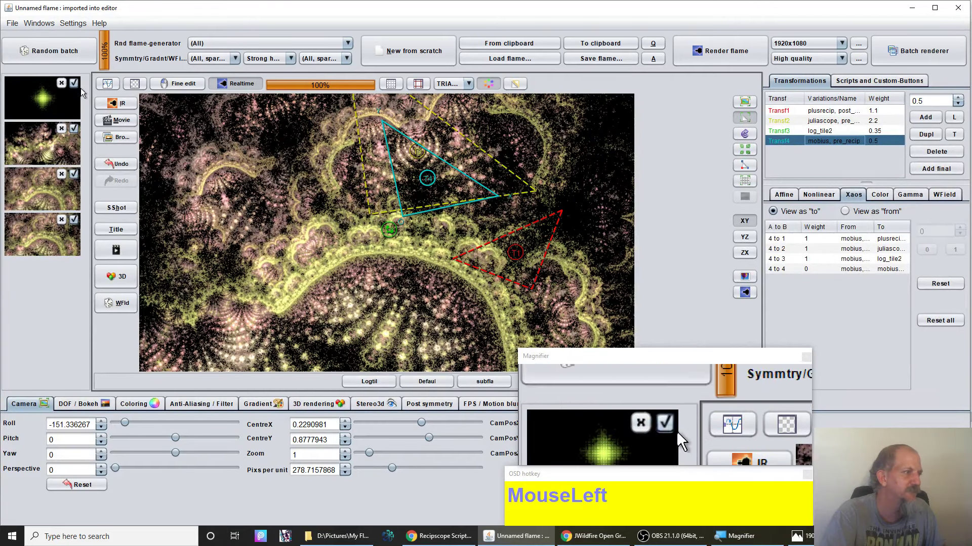
click(39, 96)
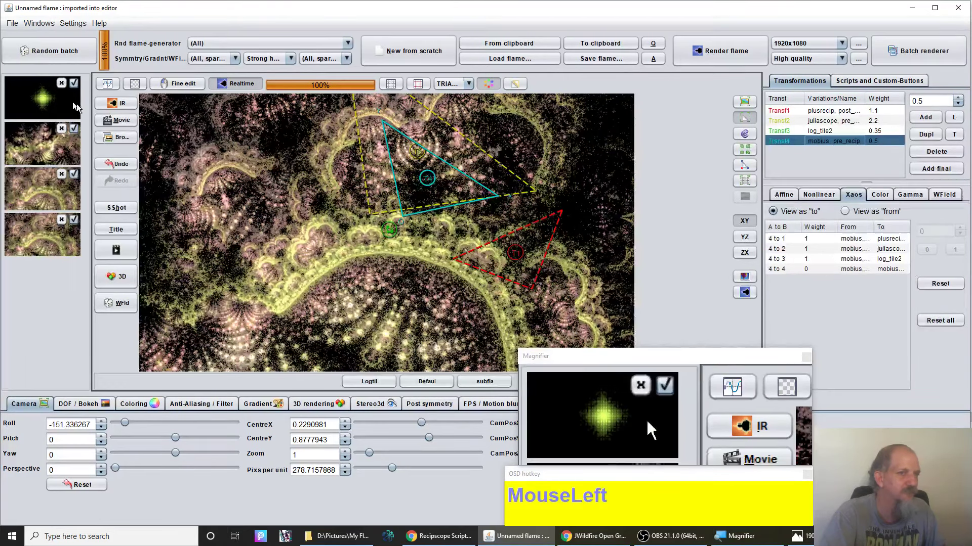
click(835, 140)
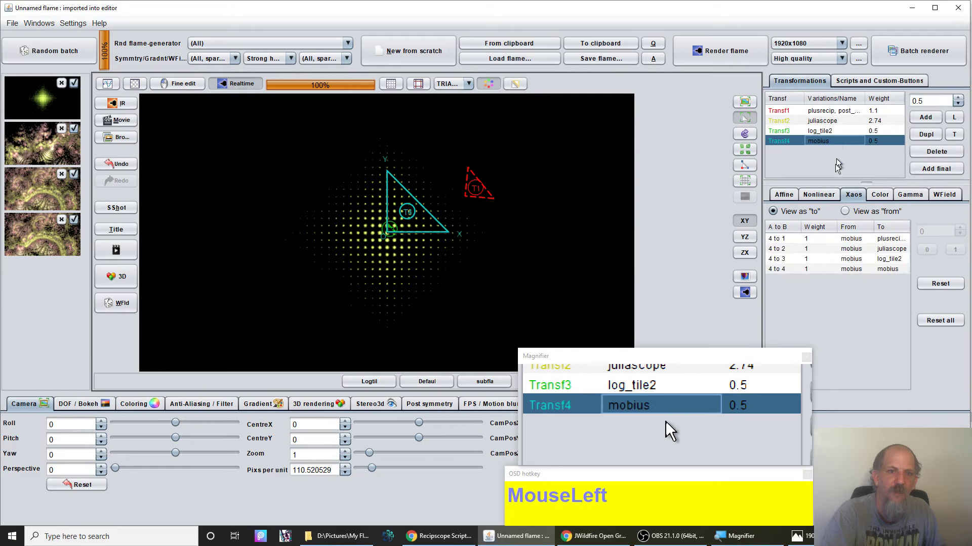
click(821, 269)
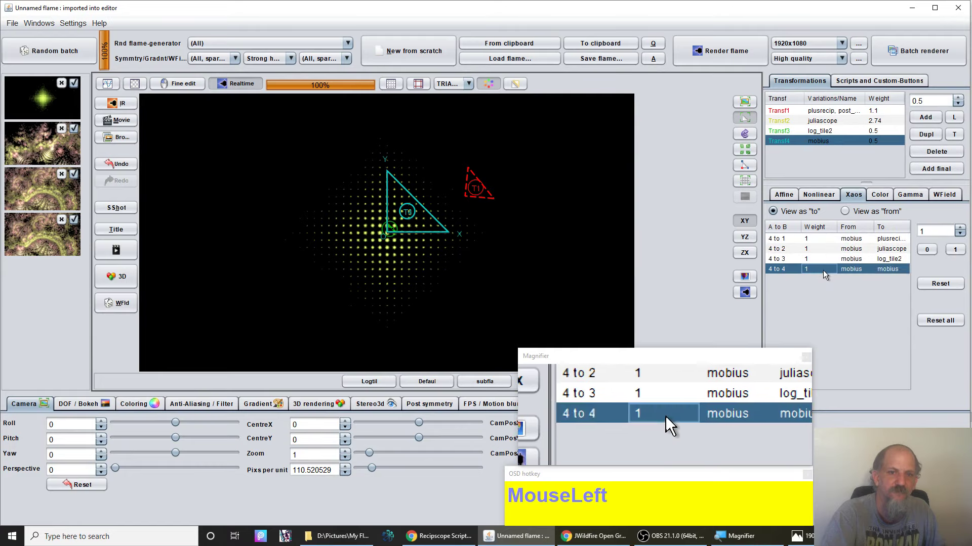
click(926, 250)
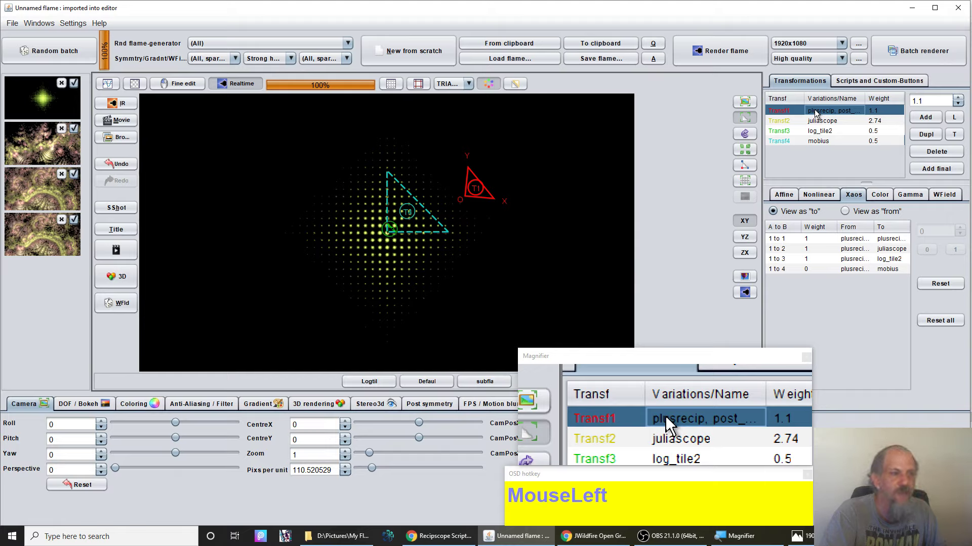
- Review the plusrecip and mobius variation parameters, and check the xaos weights of plusrecip and juliascope
click(819, 196)
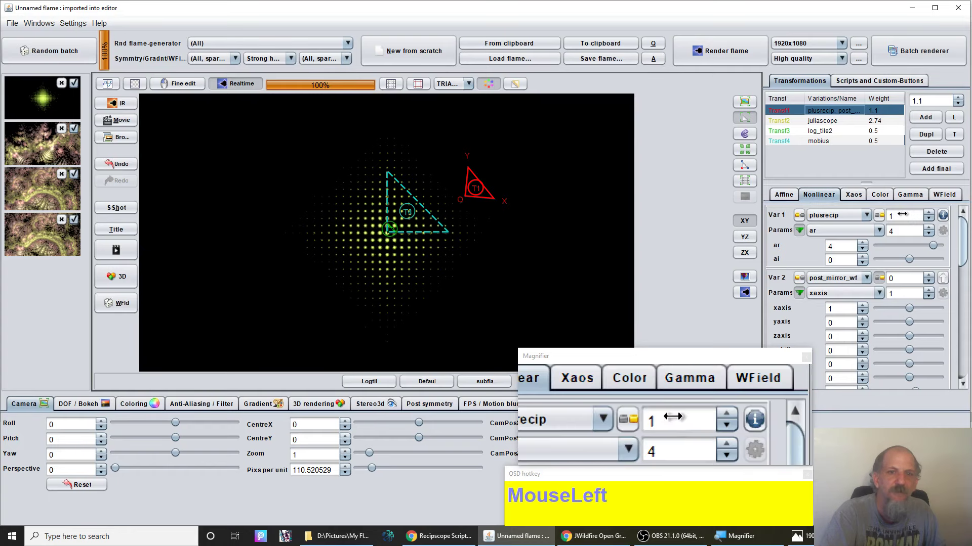
click(819, 142)
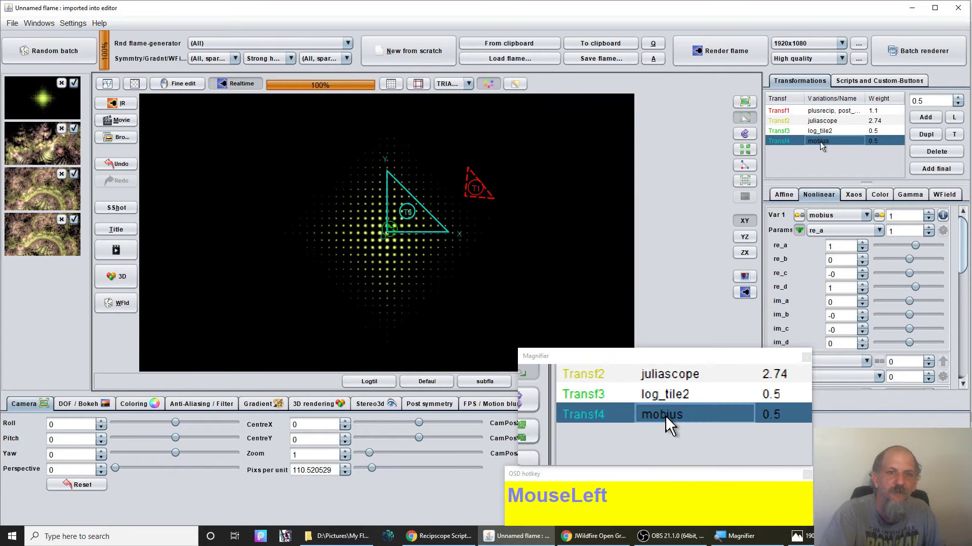
click(817, 111)
click(850, 195)
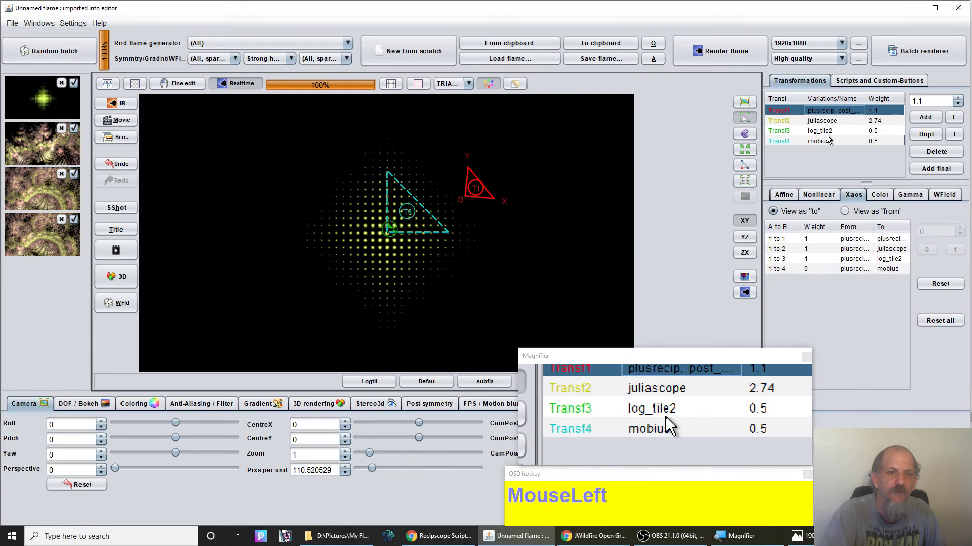
click(820, 121)
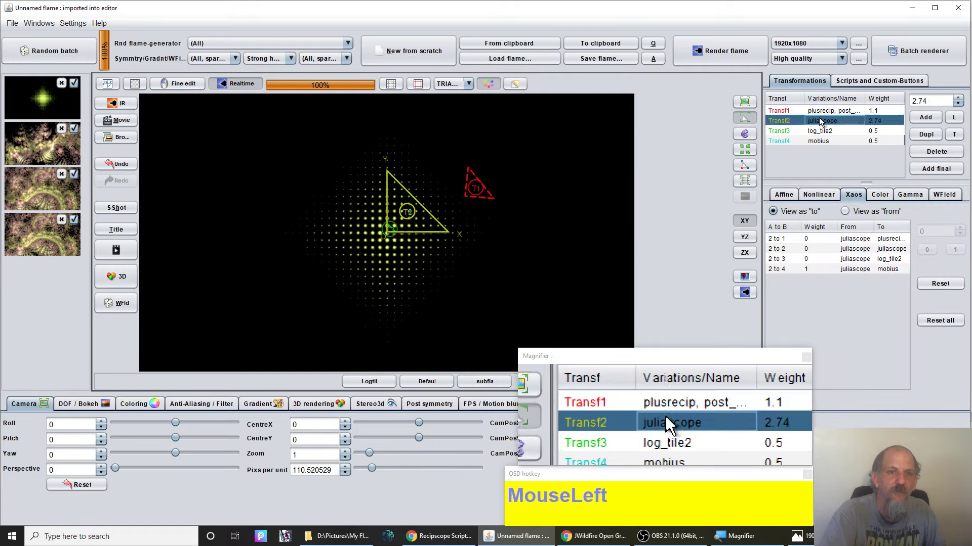
- Set log_tile2's xaos weight to juliascope to 1 and its weight to itself to 0
click(813, 132)
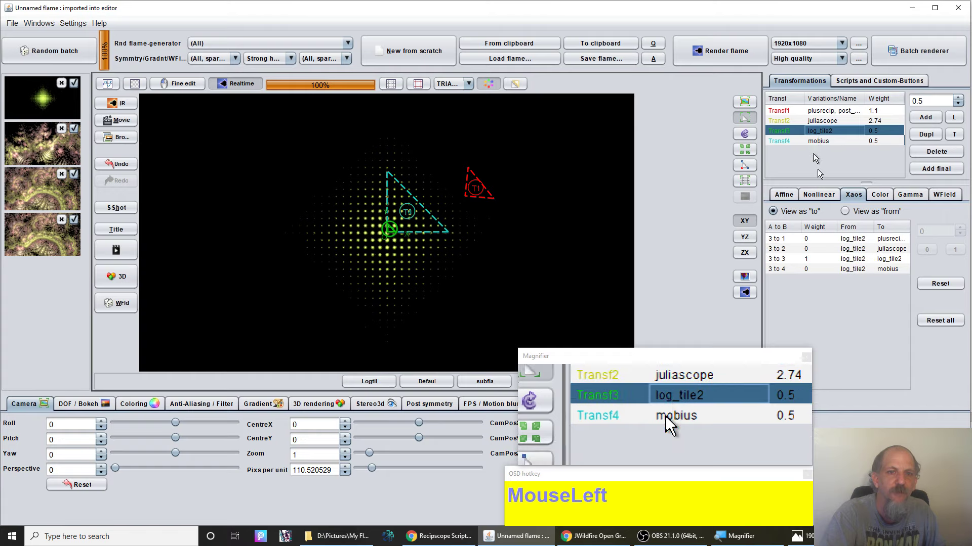
click(808, 249)
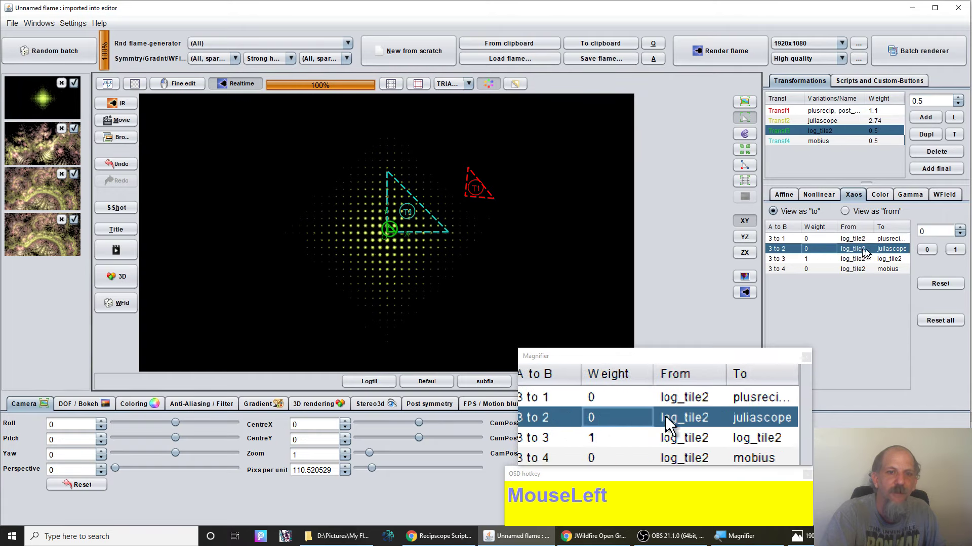
click(956, 251)
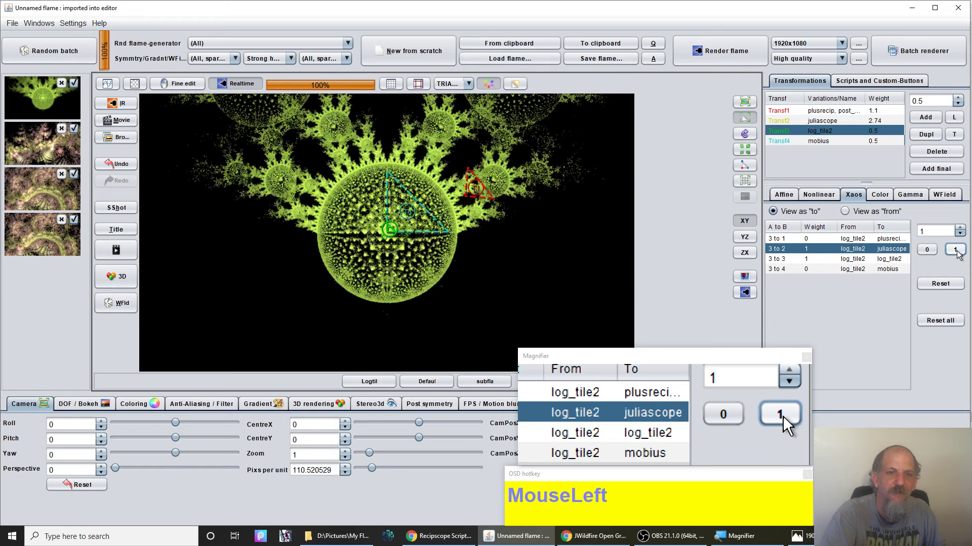
click(909, 259)
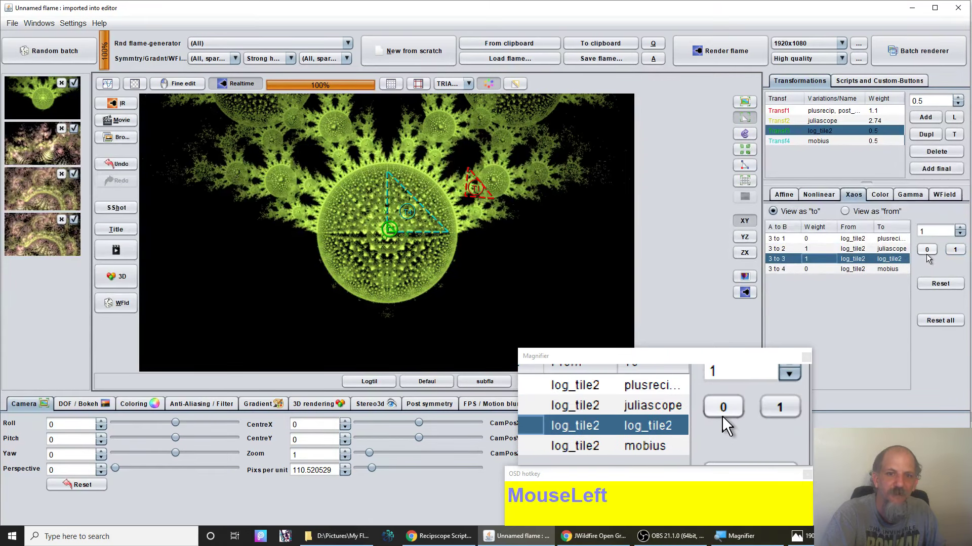
click(926, 250)
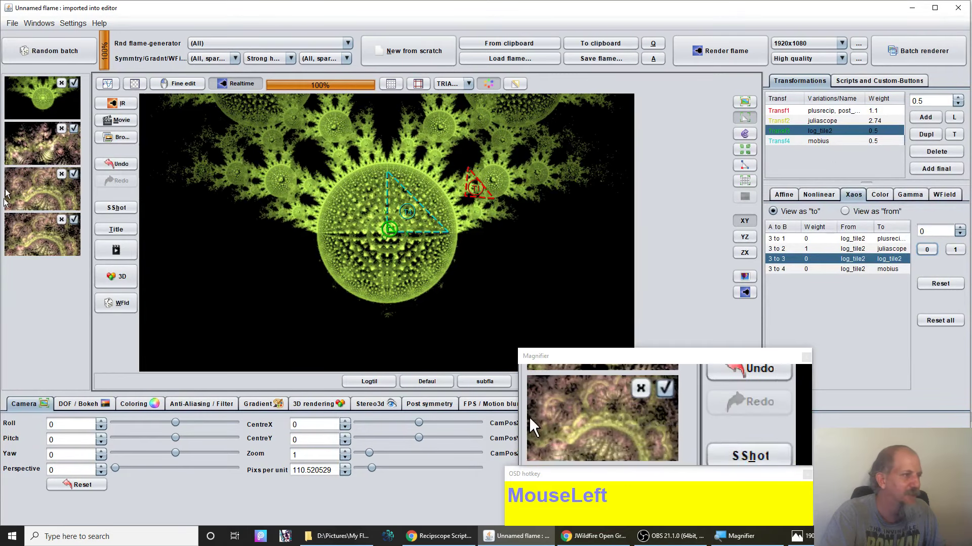
- Compare log_tile2's xaos weights with the reference flame, and check the mobius xaos weights in the working flame
click(68, 229)
click(818, 133)
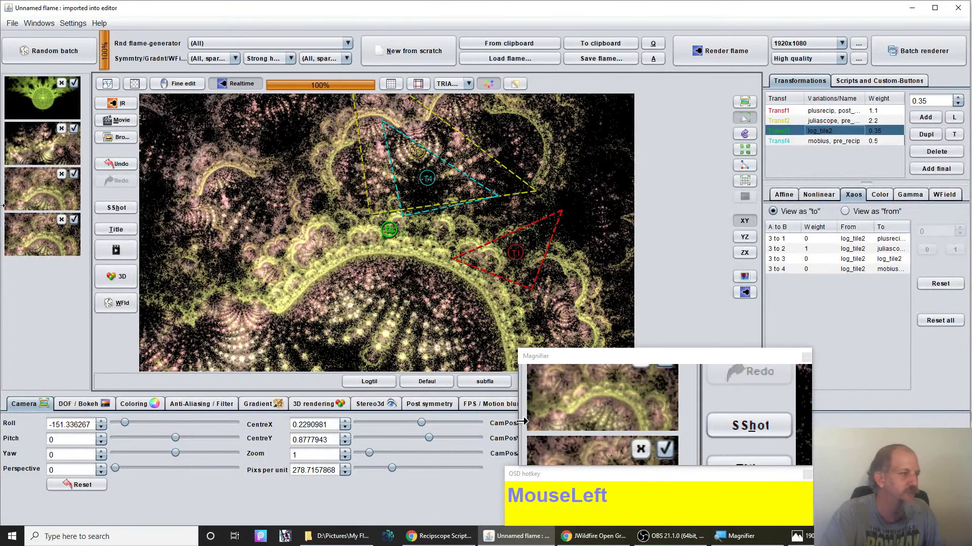
click(48, 101)
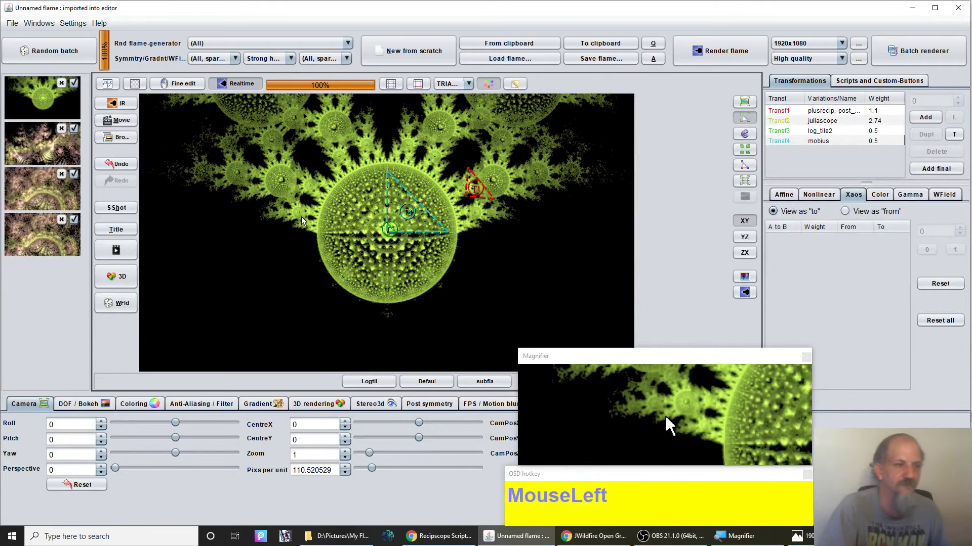
click(837, 140)
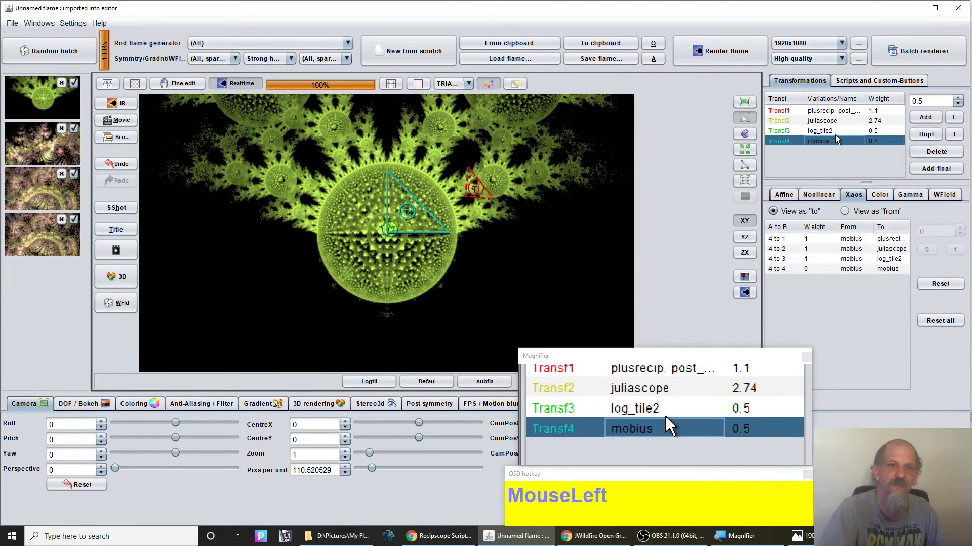
- Move the juliascope triangle off the origin to the lower right, rotate it counterclockwise by about a quarter turn and enlarge it slightly
click(835, 123)
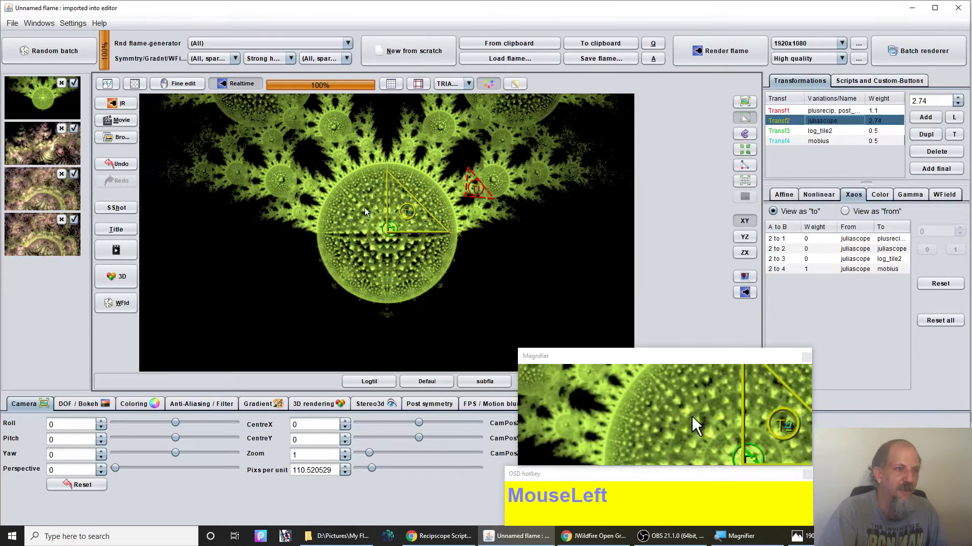
drag(400, 223, 423, 243)
click(362, 243)
scroll(423, 243, up, 1)
scroll(426, 238, up, 2)
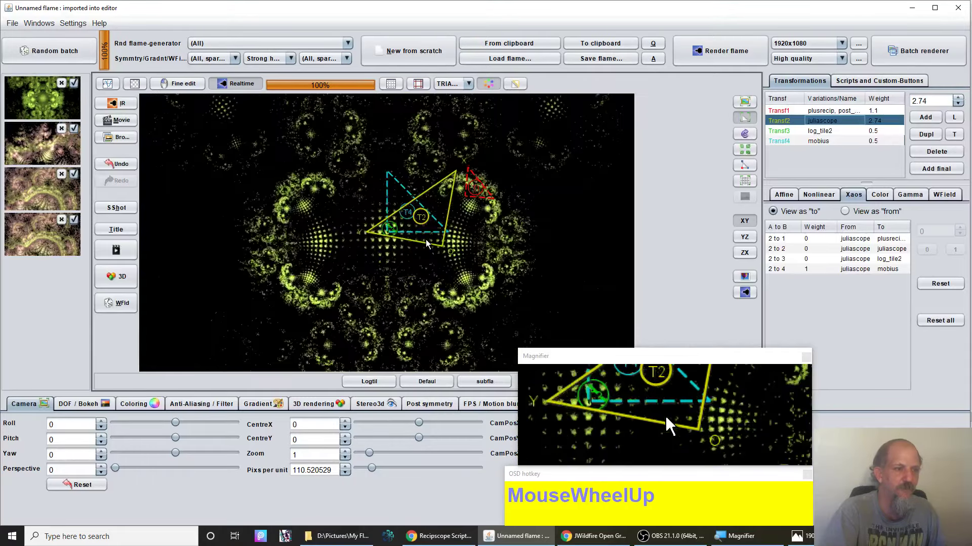
- Generate random gradients and randomize the transform colors until the flame has a green and orange-red color scheme
click(256, 404)
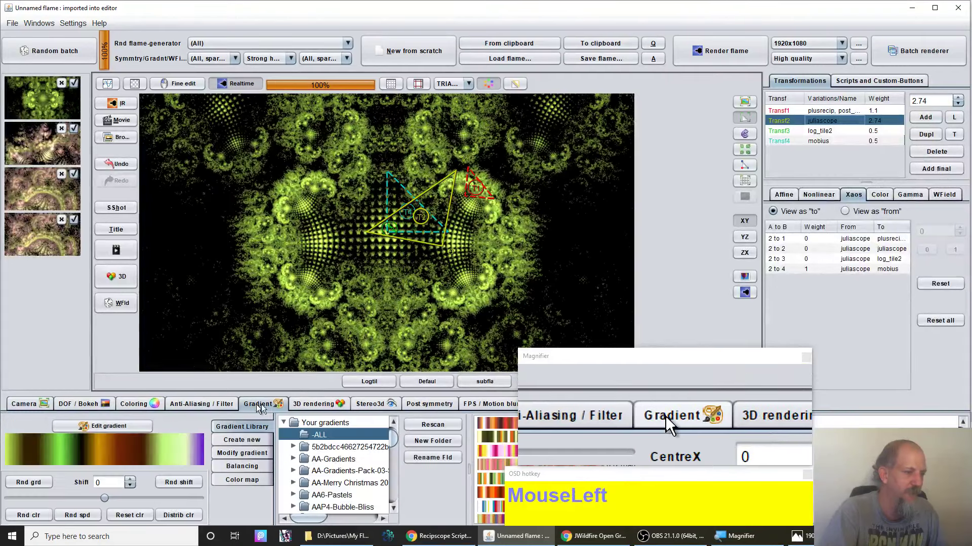
click(29, 484)
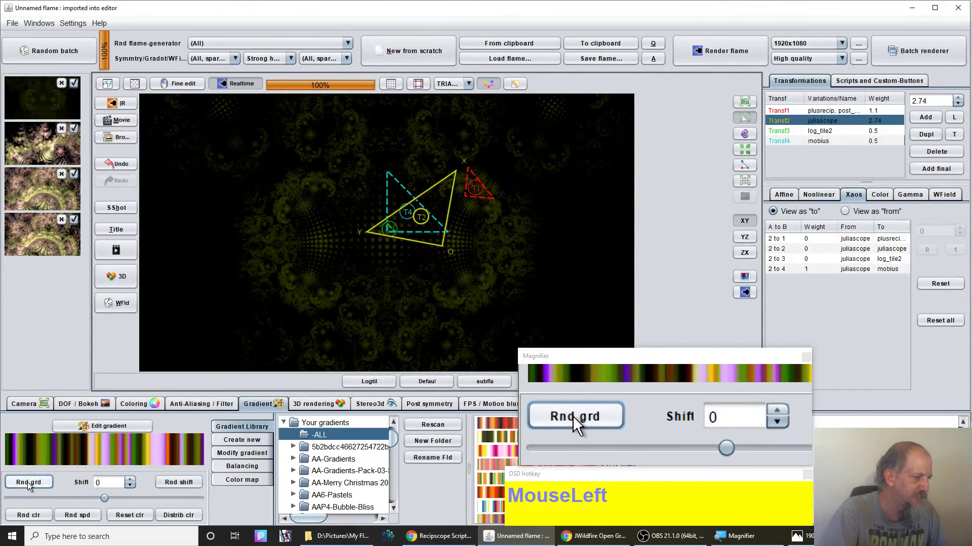
click(28, 482)
click(28, 515)
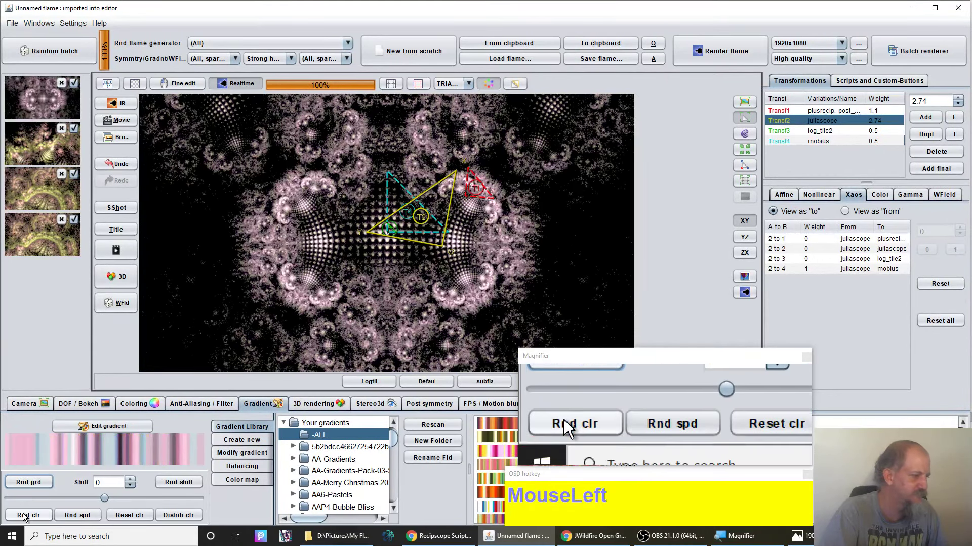
click(29, 482)
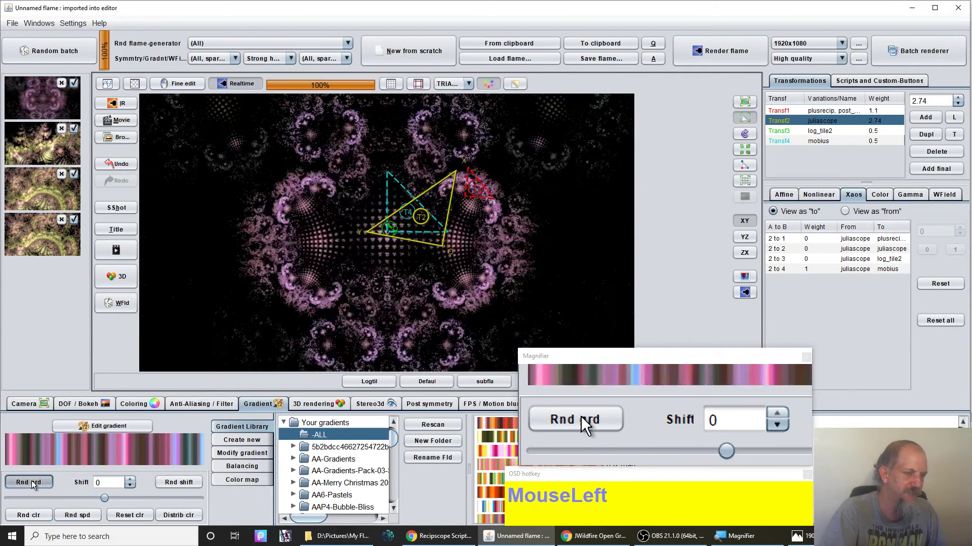
click(28, 515)
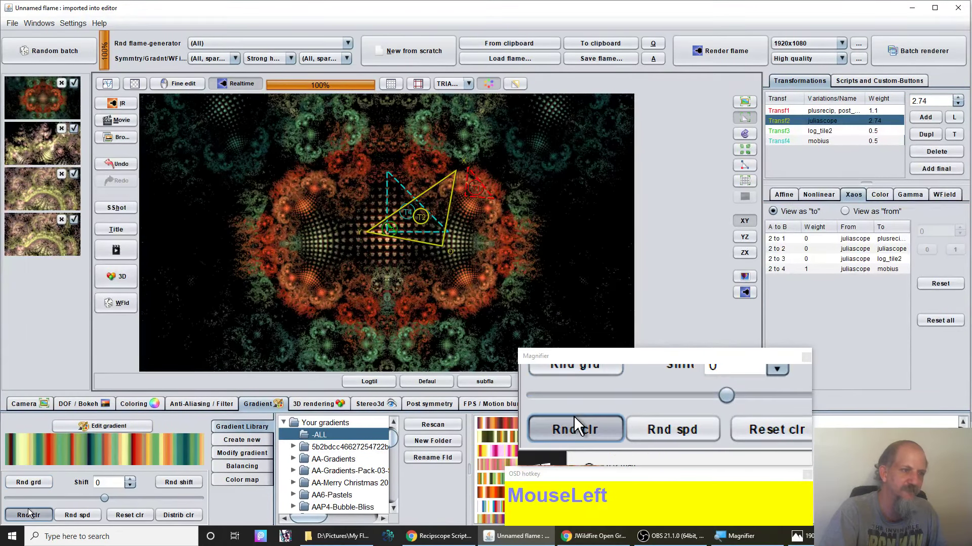
click(28, 514)
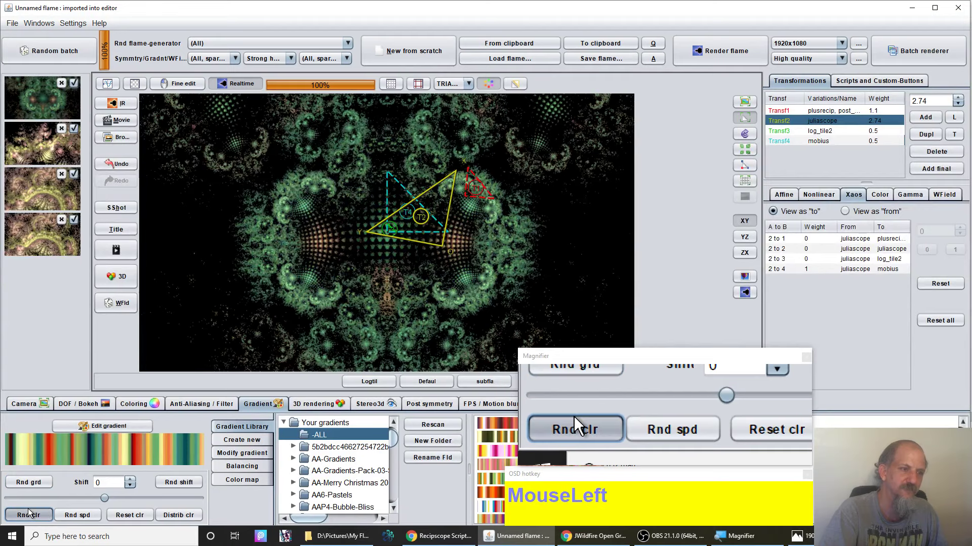
click(29, 513)
click(28, 508)
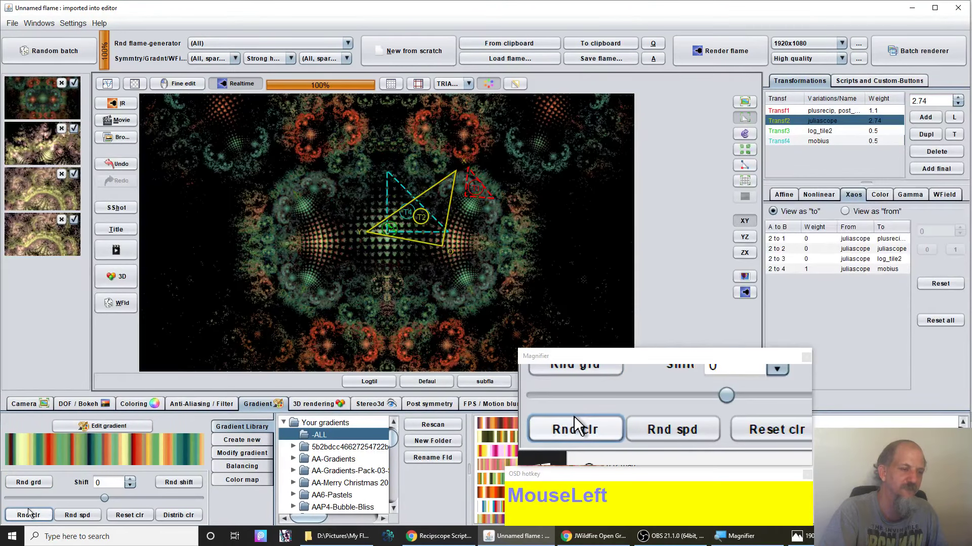
- Raise the flame's brightness to 20.42
click(123, 404)
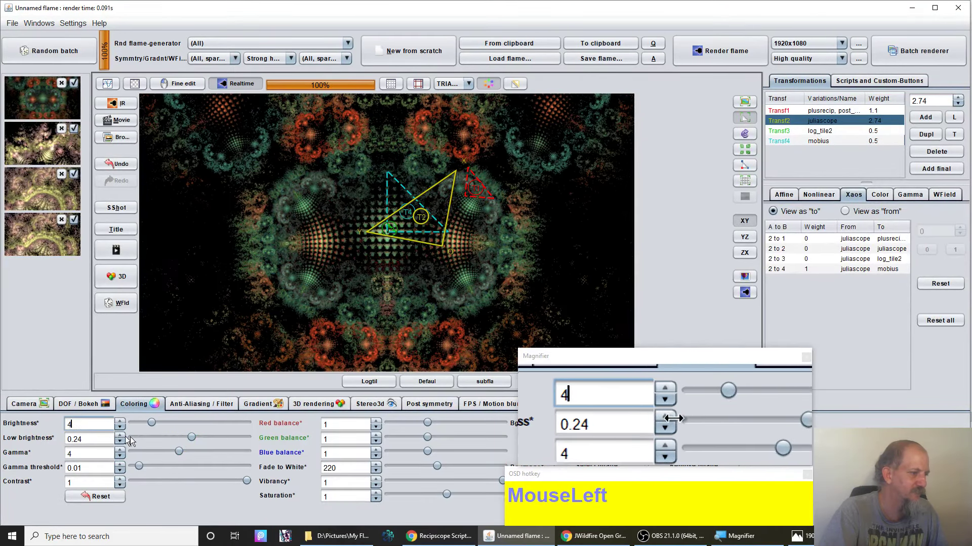
drag(151, 422, 413, 304)
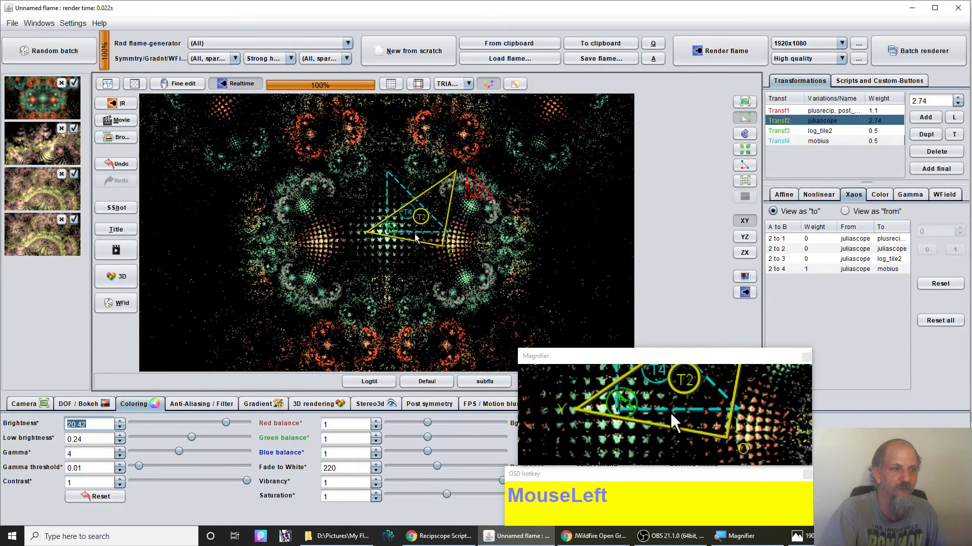
- Rotate the juliascope triangle clockwise so its X corner points right, and enlarge it slightly
drag(405, 258, 430, 194)
scroll(427, 196, up, 3)
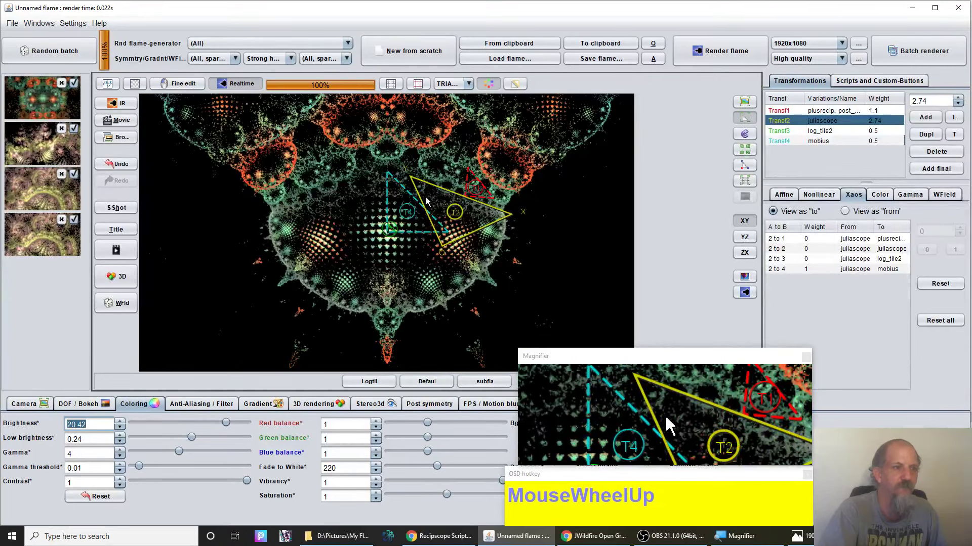
click(483, 178)
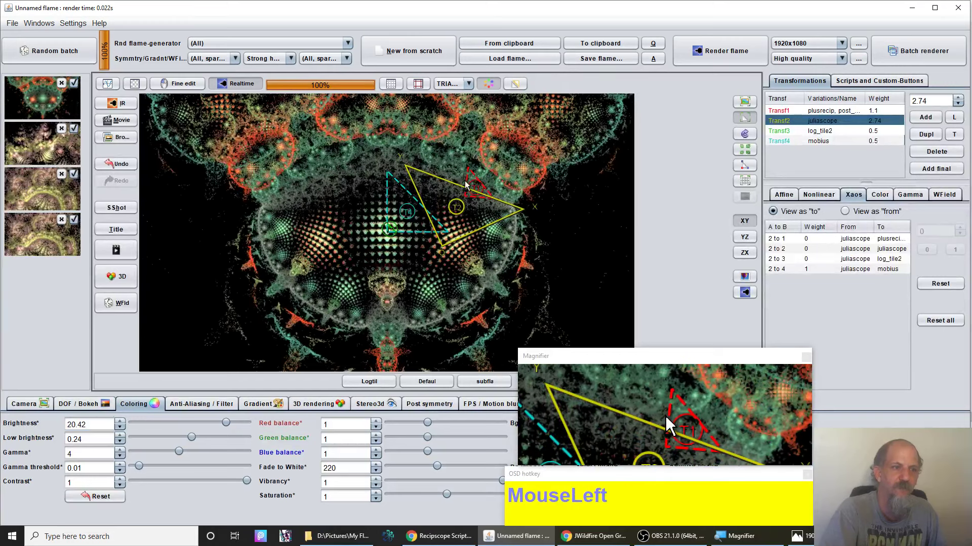
- Move the plusrecip triangle outward and slightly down, just beyond the juliascope triangle's X corner
drag(474, 184, 510, 191)
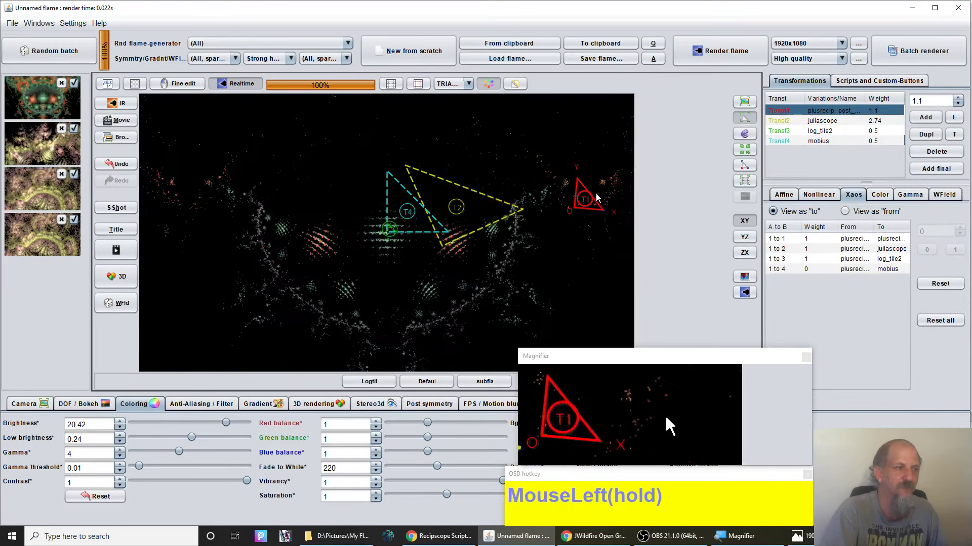
drag(597, 198, 520, 314)
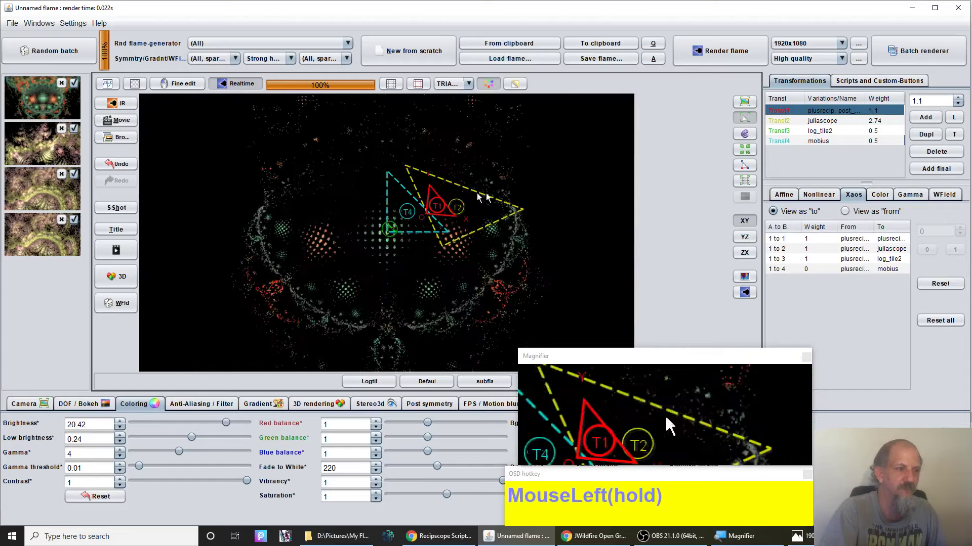
drag(514, 211, 528, 227)
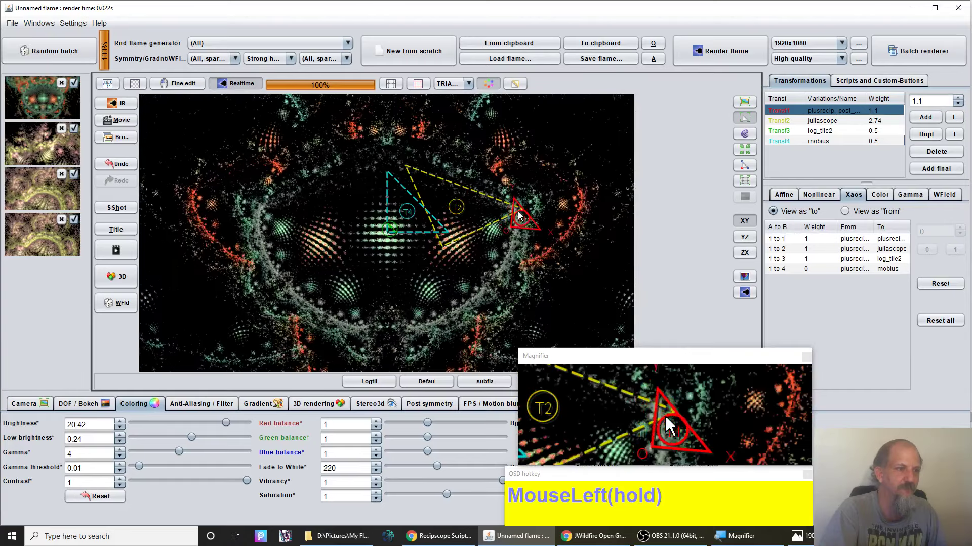
- Shrink the juliascope triangle slightly and move it left so it overlaps the mobius triangle near the center
click(449, 216)
scroll(448, 218, down, 4)
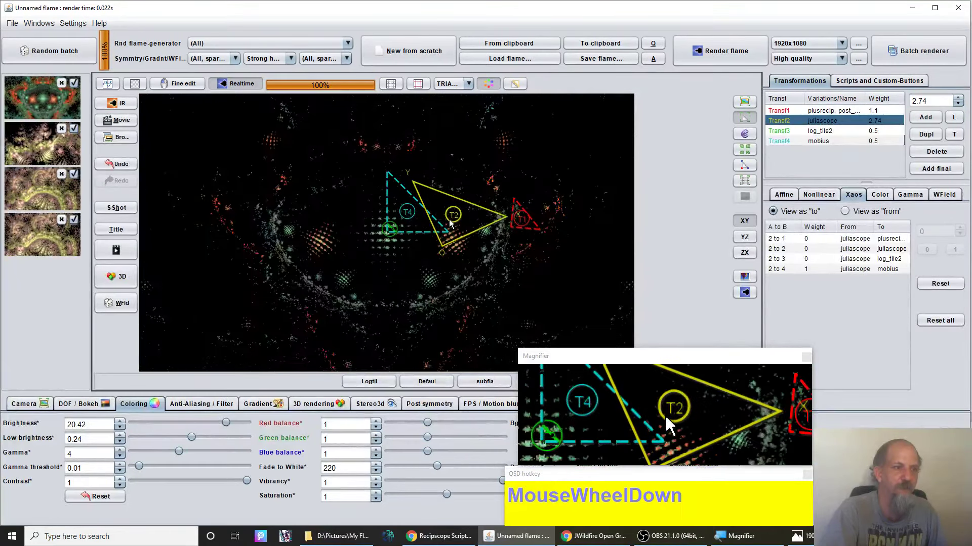
drag(448, 224, 406, 217)
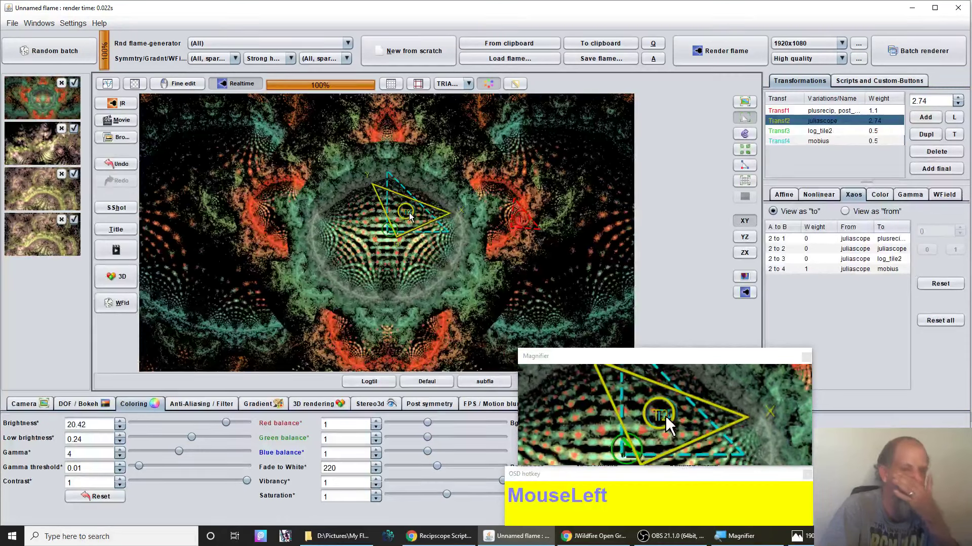
- Set the mobius variation's im_c parameter to -0.348
click(811, 143)
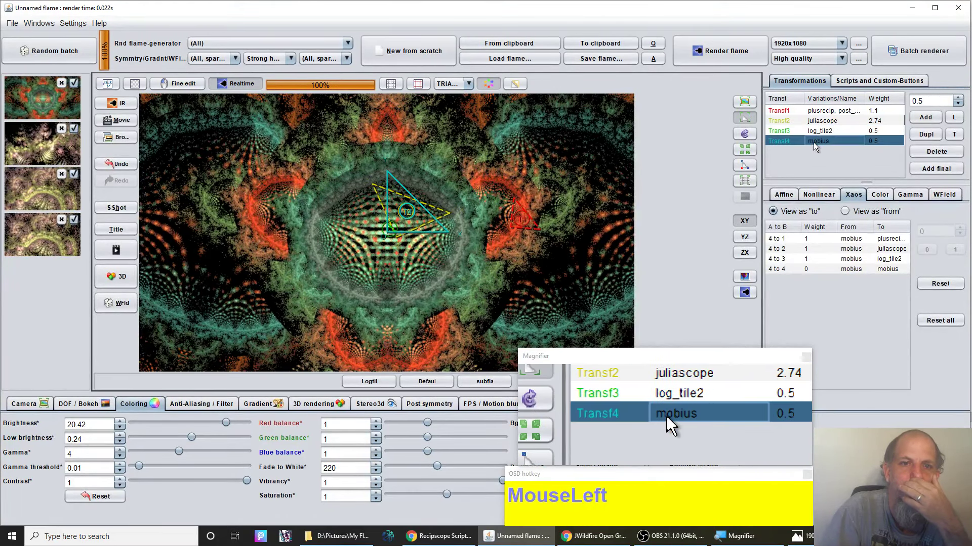
click(824, 193)
click(838, 329)
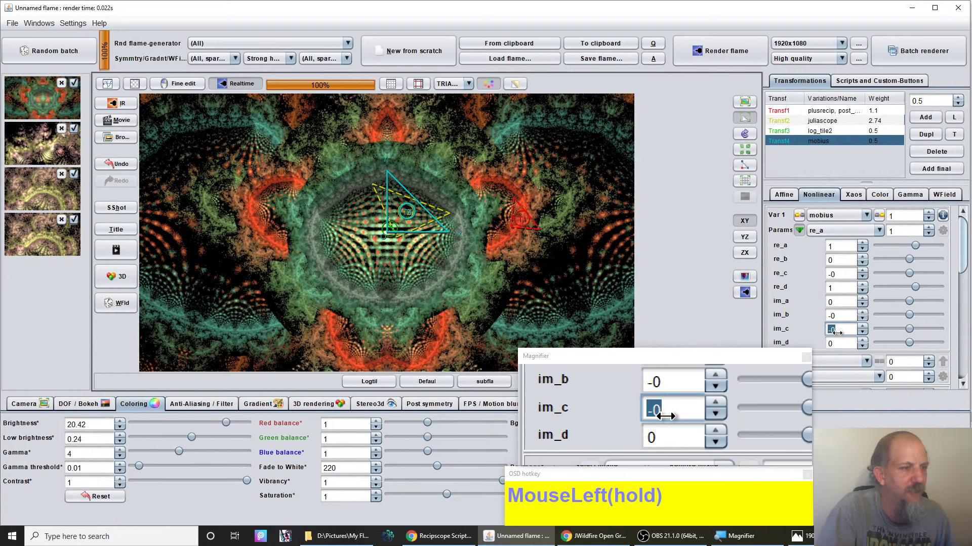
drag(835, 332, 792, 323)
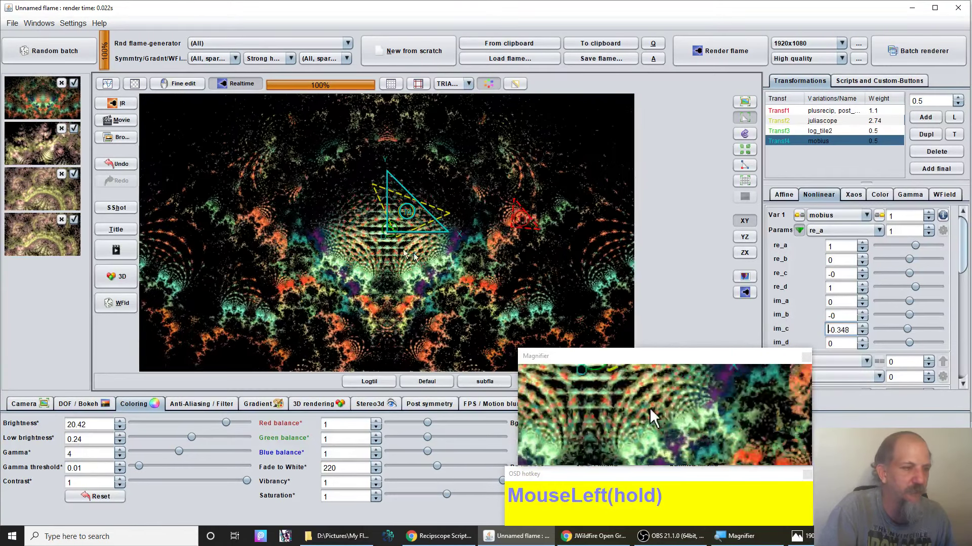
- Rotate the mobius triangle counterclockwise by about 40 degrees and move it up and left of the flame's center
right_click(360, 233)
drag(439, 244, 592, 253)
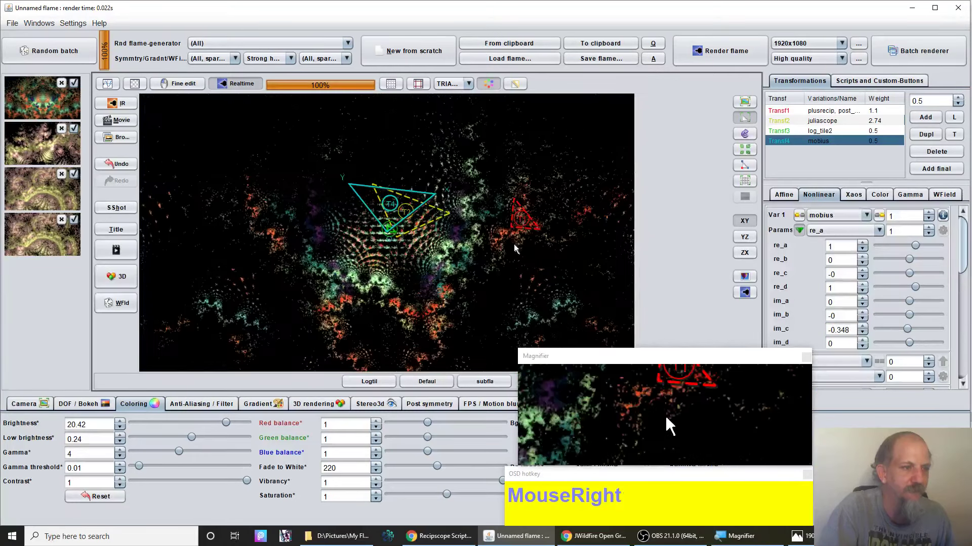
drag(372, 202, 341, 175)
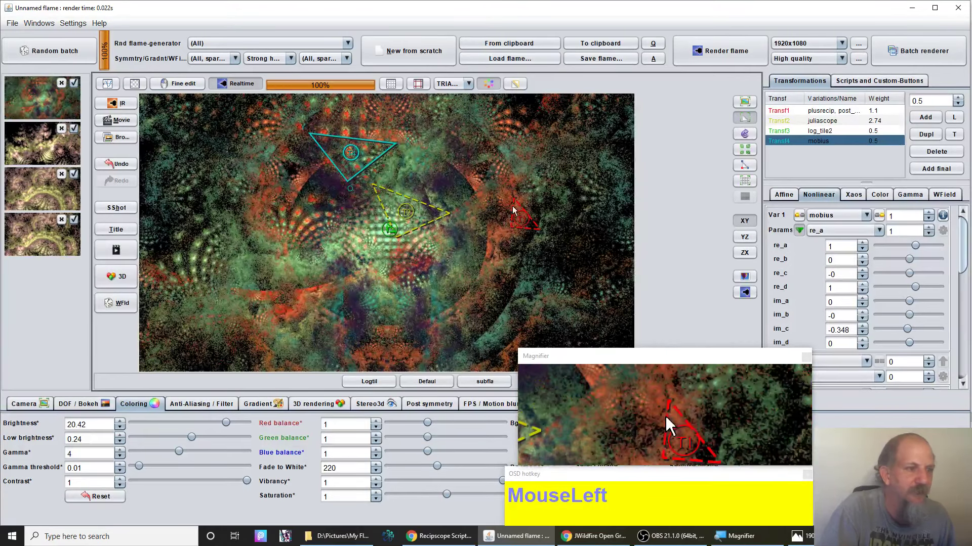
- Set the draw mode of the plusrecip, juliascope and log_tile2 transforms to HIDDEN
click(849, 113)
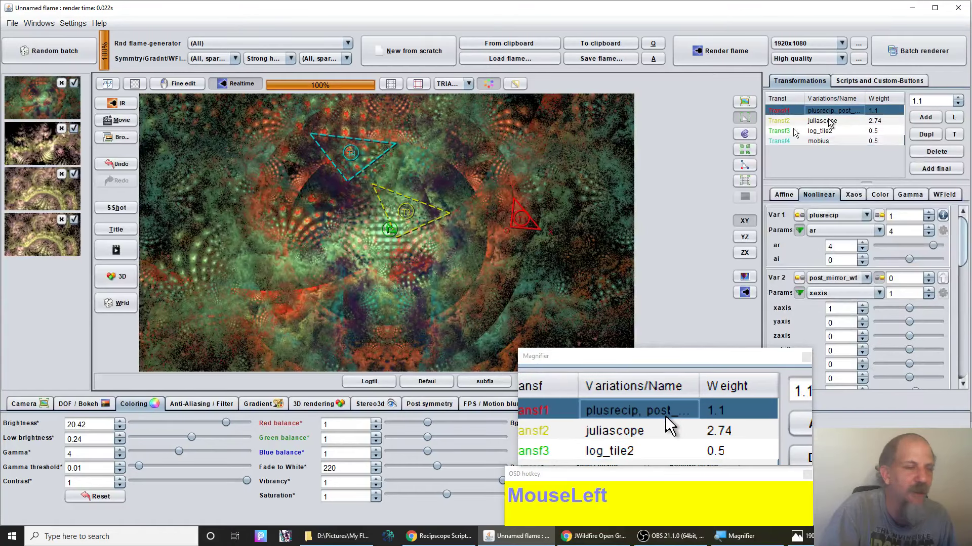
click(877, 195)
click(858, 276)
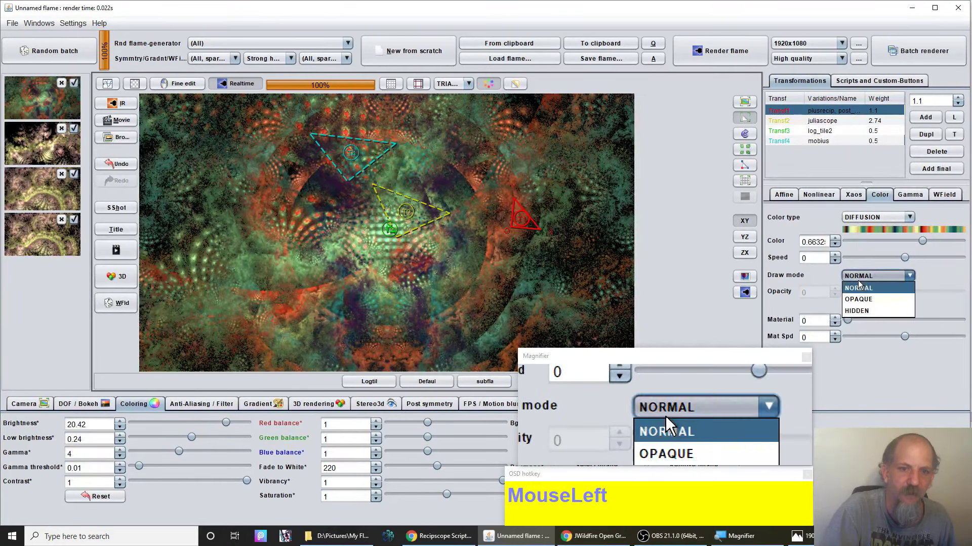
click(857, 313)
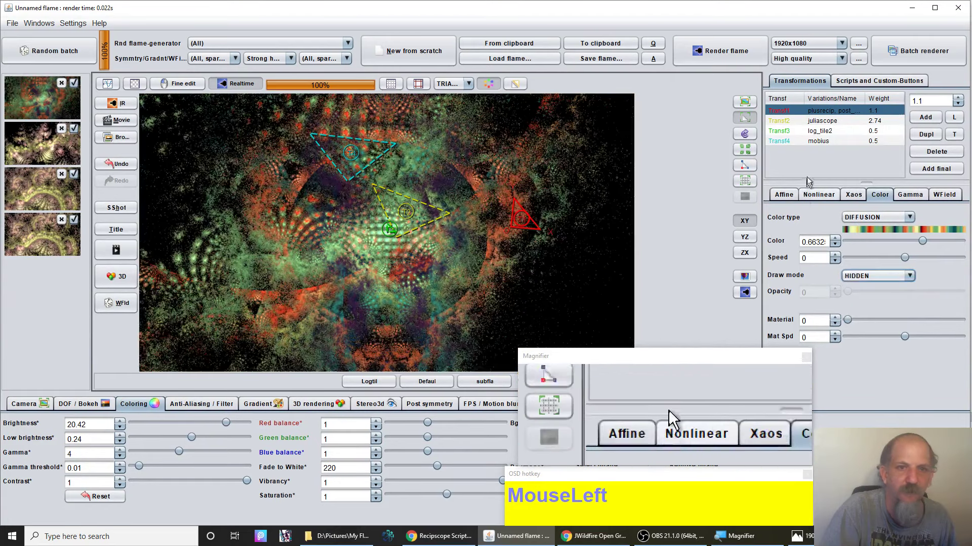
click(821, 121)
click(864, 280)
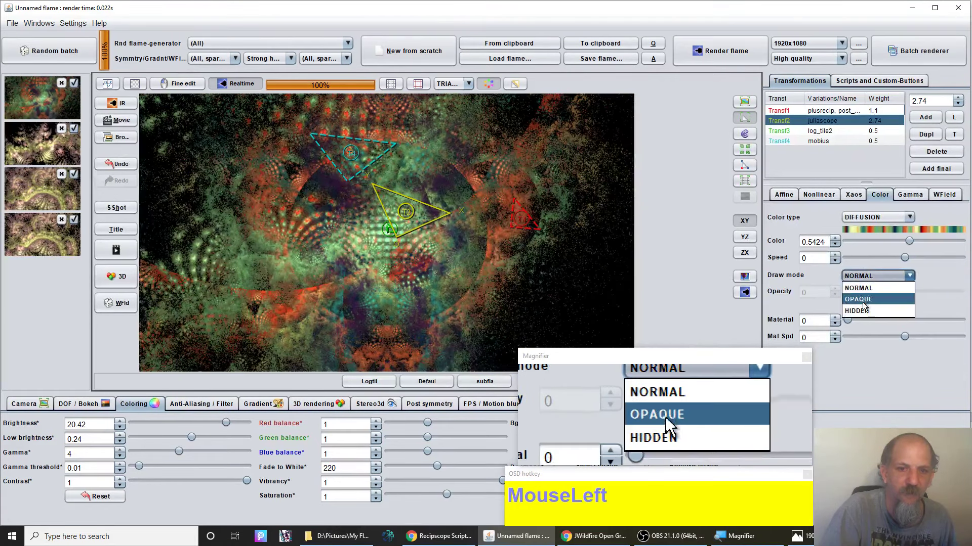
click(861, 312)
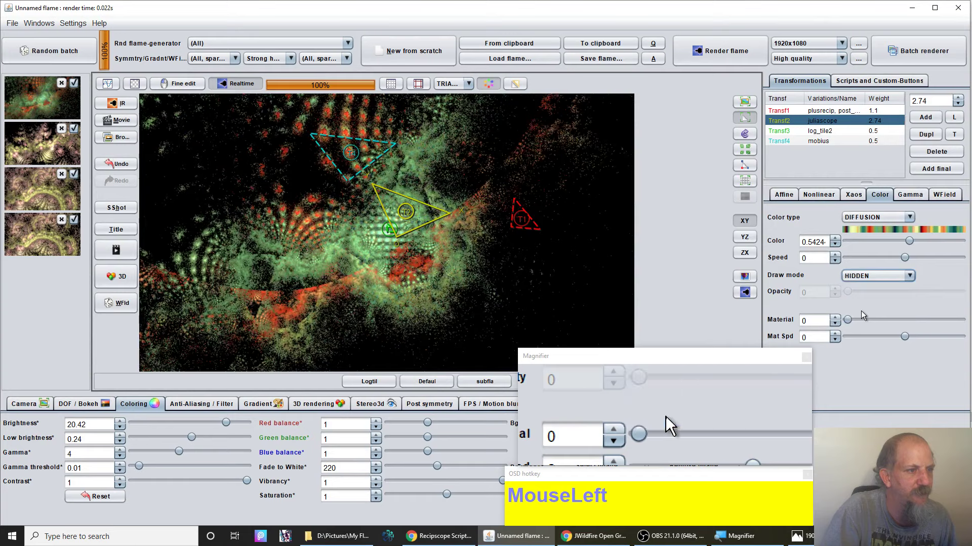
click(819, 131)
click(863, 277)
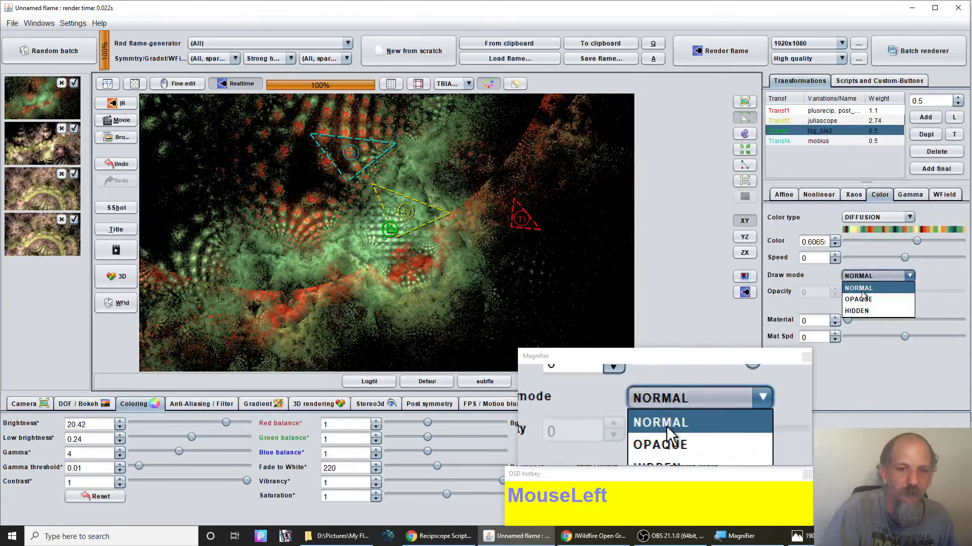
click(864, 311)
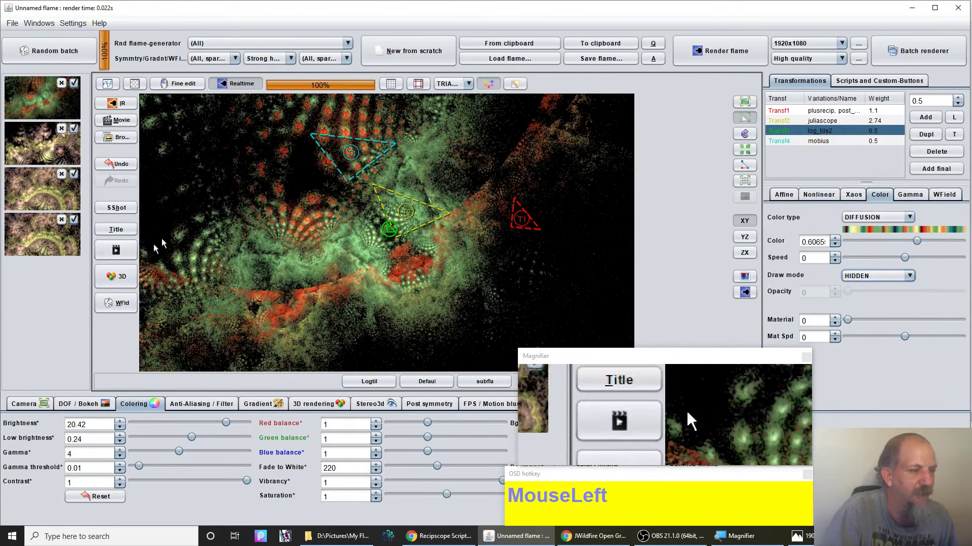
- Inspect the transforms' draw modes and variations in the oldest reference flame and return to the working flame
click(29, 242)
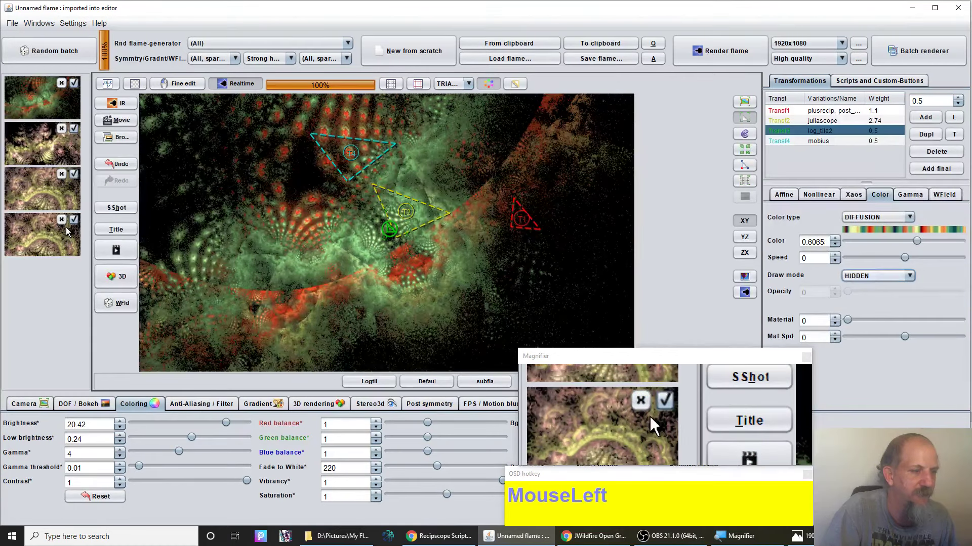
click(813, 111)
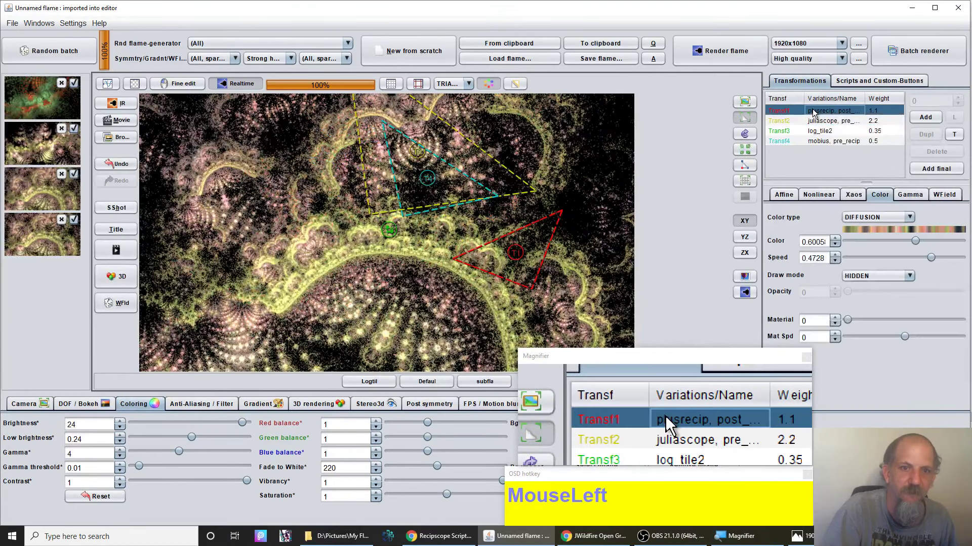
click(815, 142)
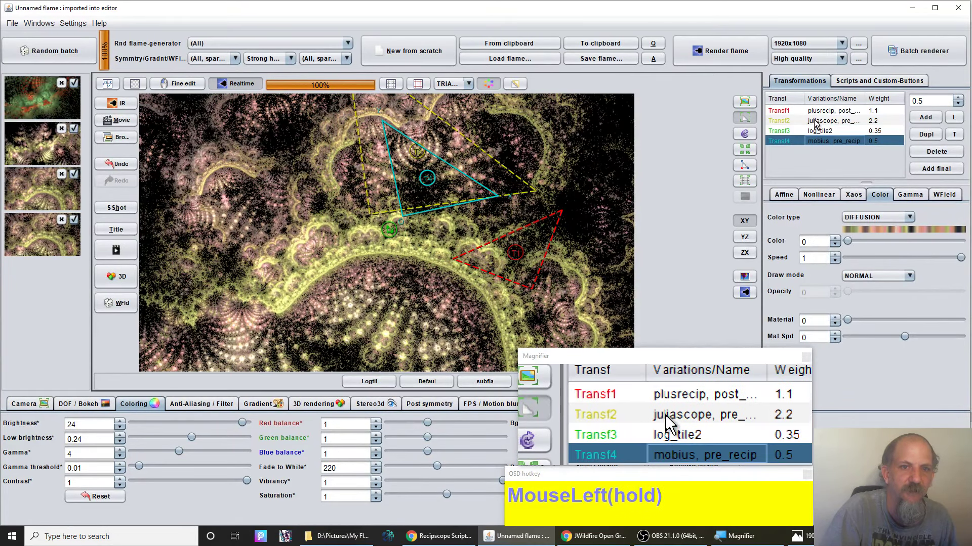
click(43, 104)
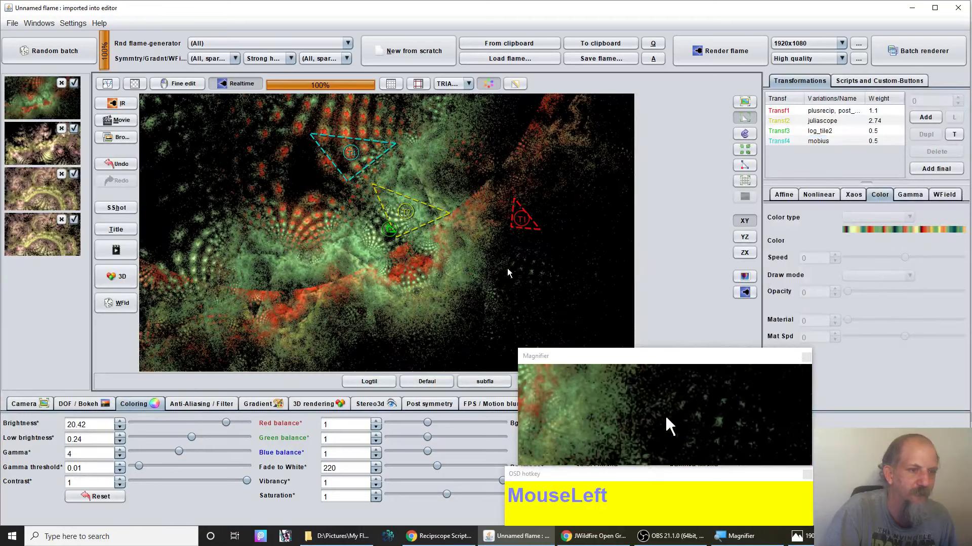
- Move the plusrecip triangle farther outward and down from the flame's center and shrink it slightly
drag(529, 223, 584, 197)
scroll(576, 274, down, 2)
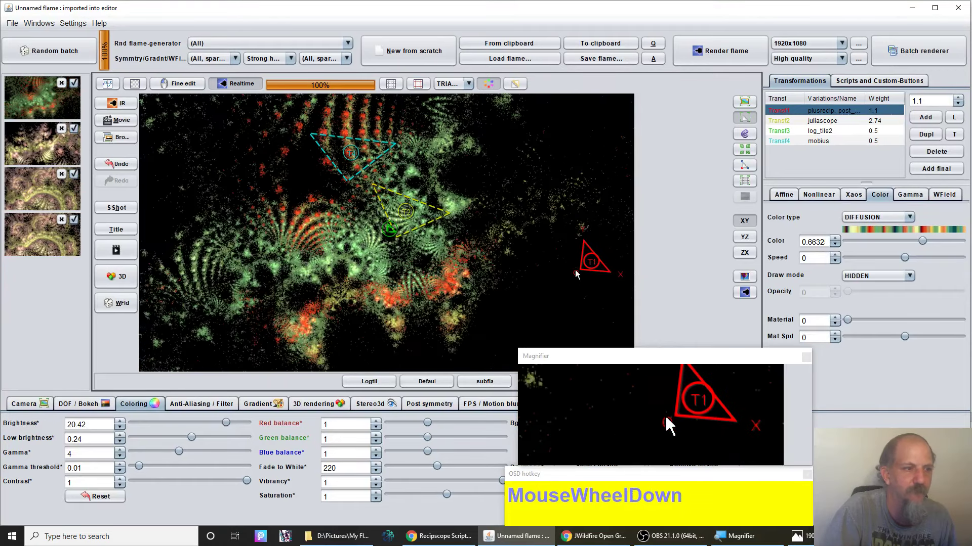
click(404, 213)
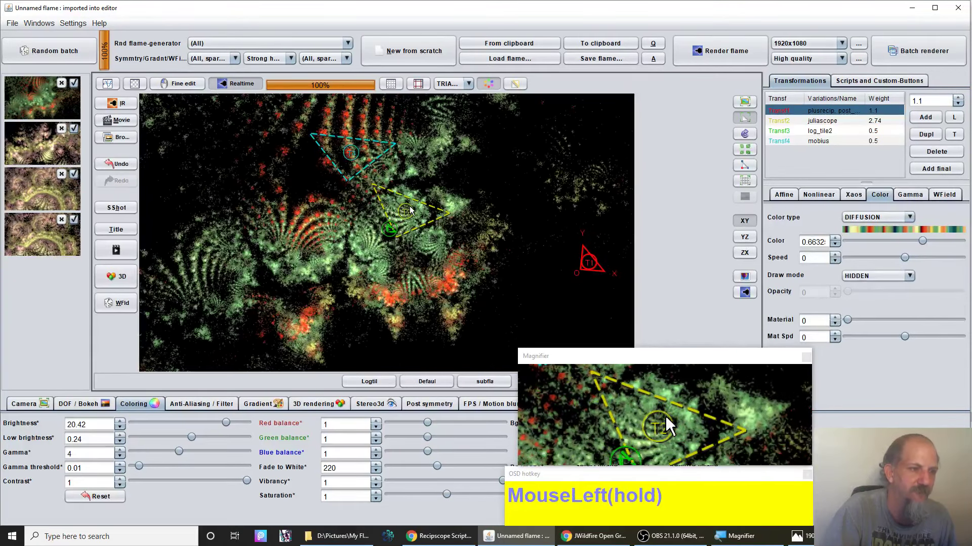
- Rotate the mobius triangle counterclockwise by about 50 degrees, enlarge it slightly and place it just left of the log_tile2 triangle
drag(335, 156, 289, 143)
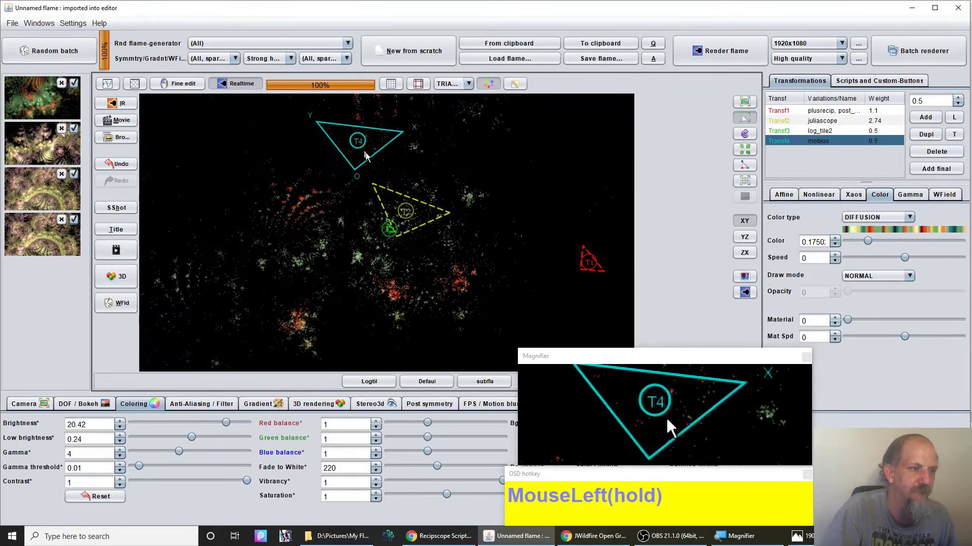
drag(375, 198, 377, 248)
scroll(388, 229, up, 2)
drag(296, 238, 418, 219)
scroll(394, 247, down, 5)
- Rotate the juliascope triangle clockwise by about 25 degrees, shrink it slightly and place it just right of the log_tile2 triangle
click(405, 216)
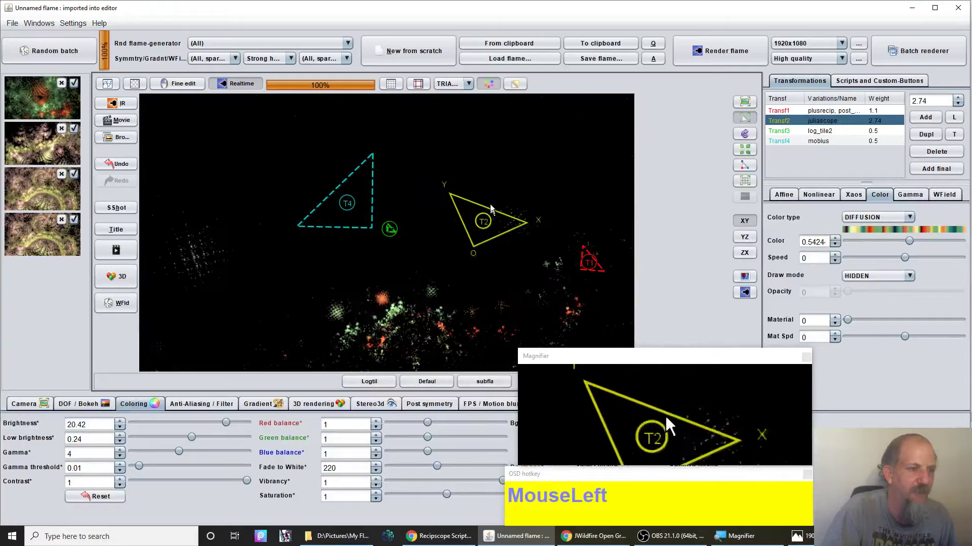
drag(359, 146, 284, 240)
scroll(399, 225, down, 1)
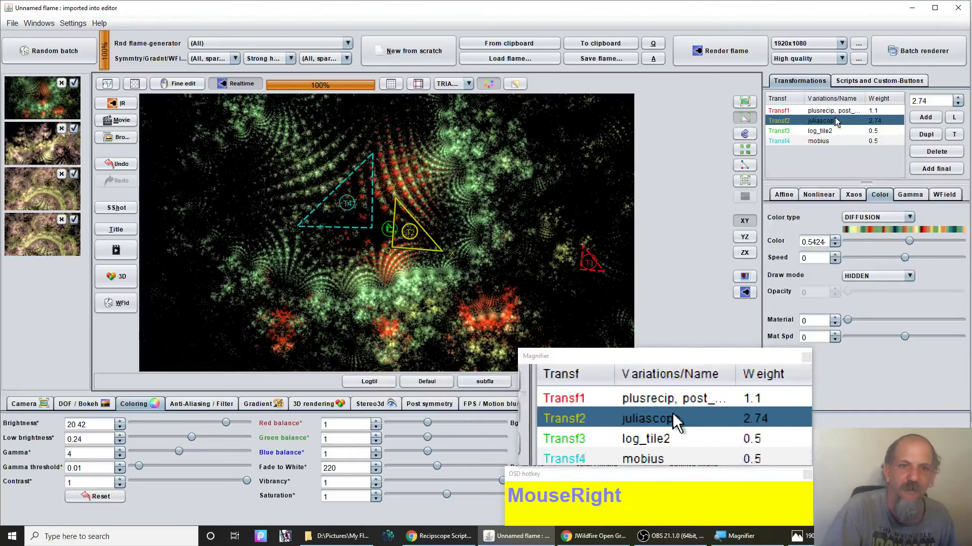
- Add pre_recip as the juliascope transform's second variation with an amount of 1
click(815, 194)
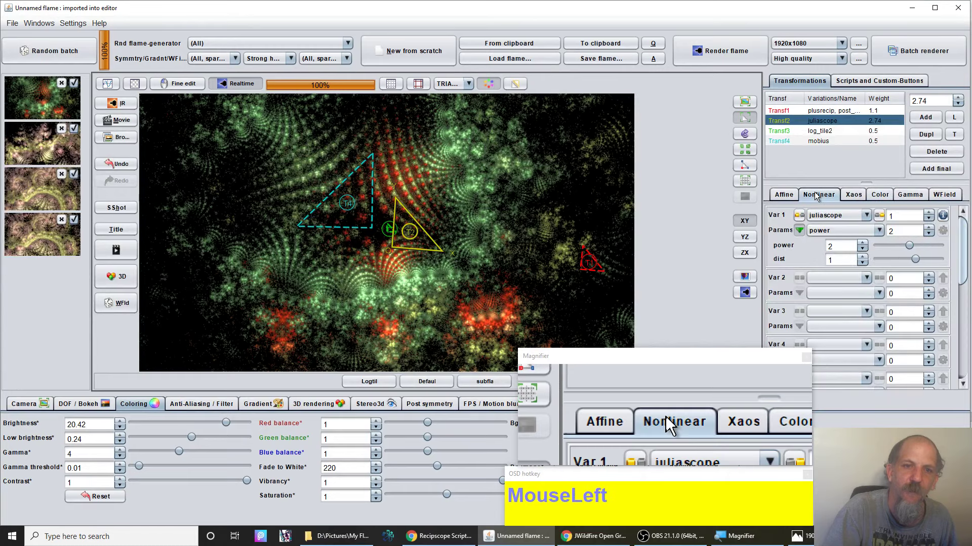
click(850, 278)
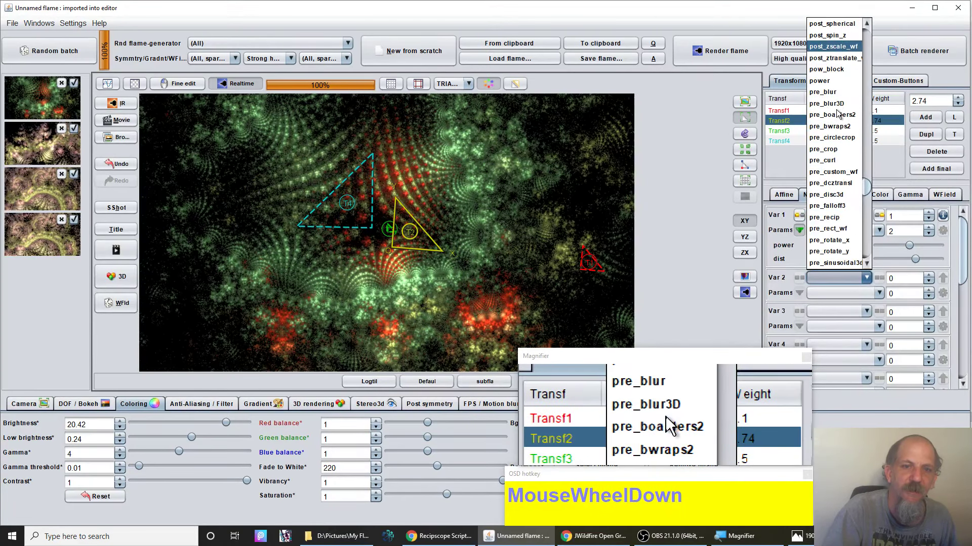
click(842, 217)
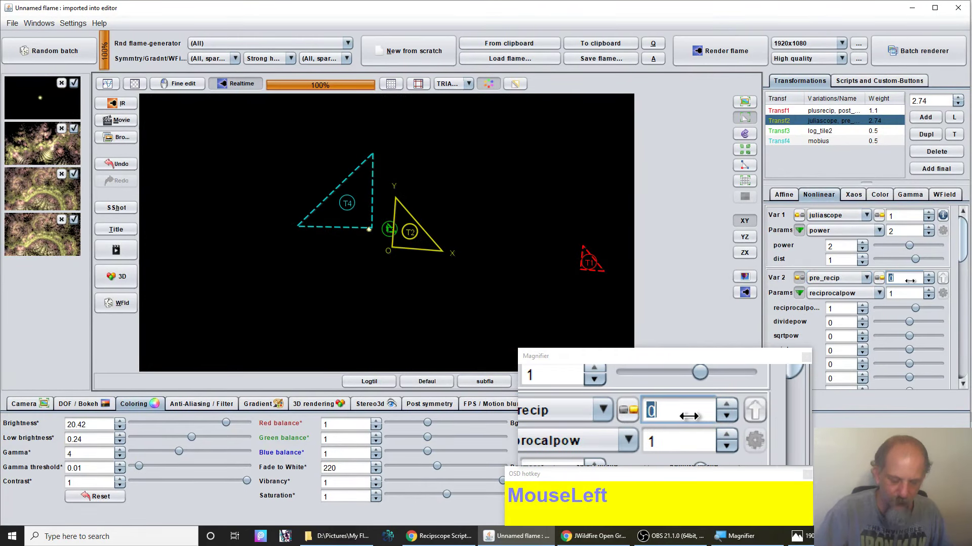
text(1)
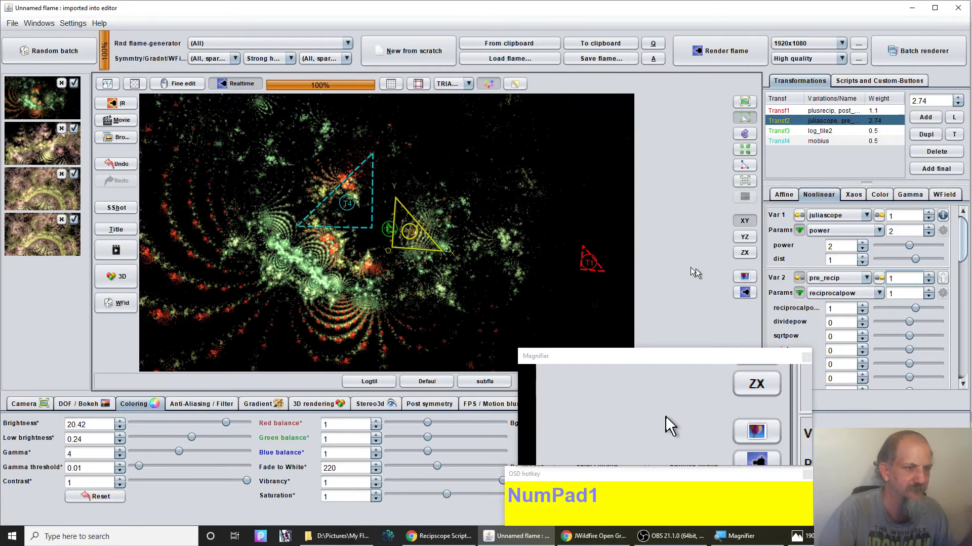
- Rotate the juliascope triangle counterclockwise by about 30 degrees, enlarge it and shift it slightly up and right
drag(389, 249, 562, 223)
right_click(436, 226)
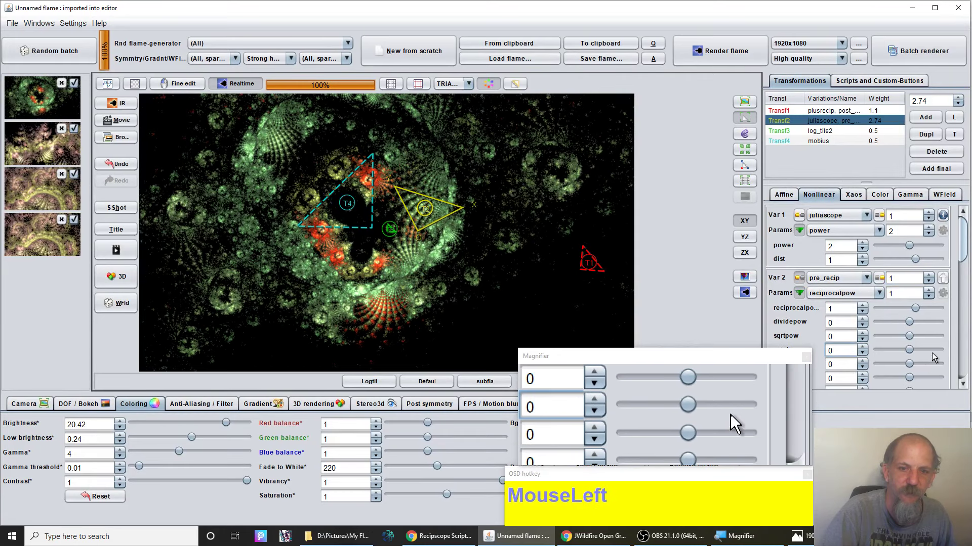
- Set the juliascope transform's pre_recip parameter directly below sqrtpow to 1 and move its triangle slightly left, above log_tile2
drag(844, 354, 860, 354)
drag(521, 304, 459, 243)
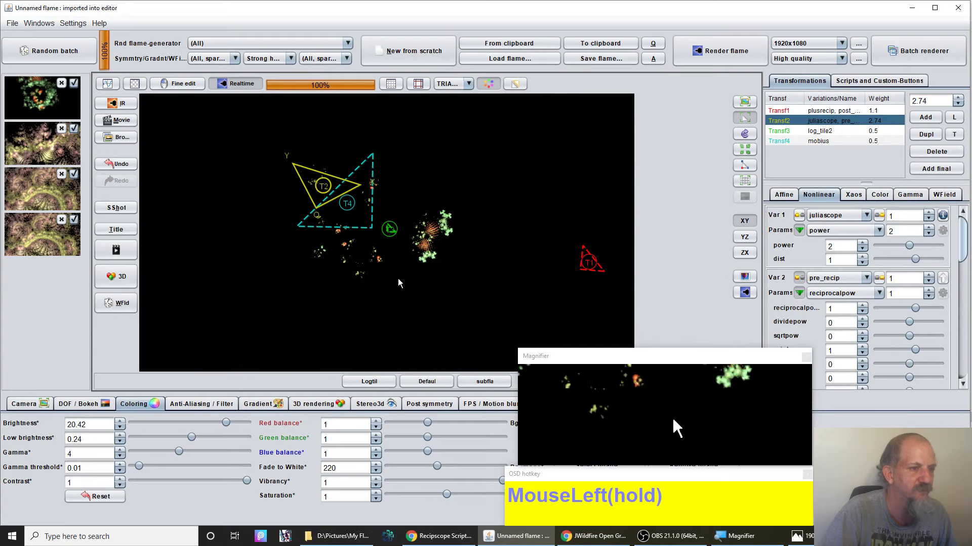
drag(430, 256, 433, 277)
scroll(423, 238, up, 1)
- Add pre_recip as the mobius transform's second variation with an amount of 1
click(840, 143)
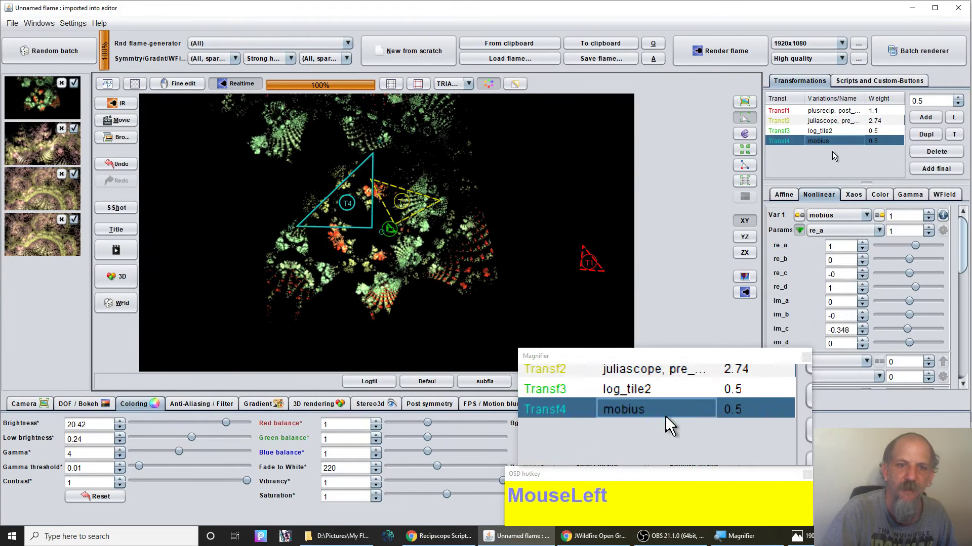
click(846, 366)
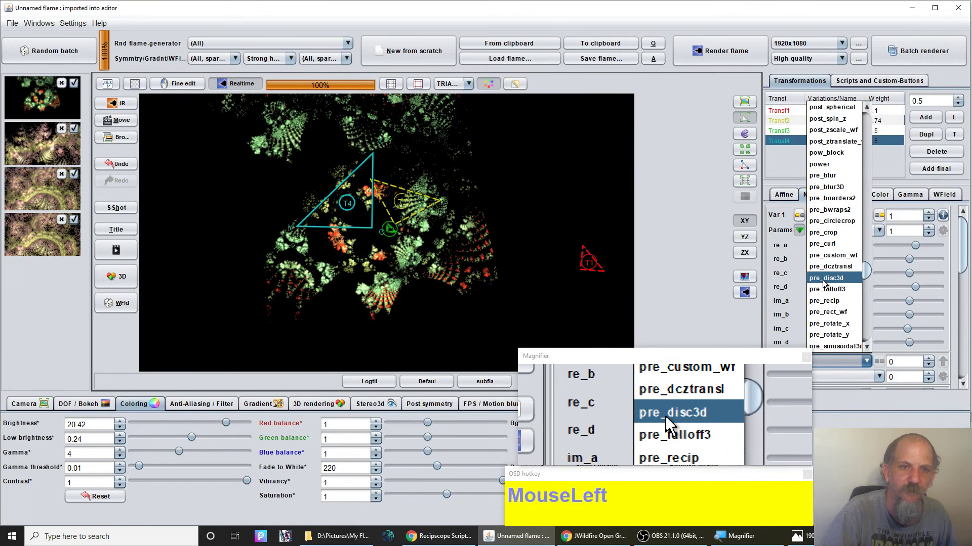
click(825, 300)
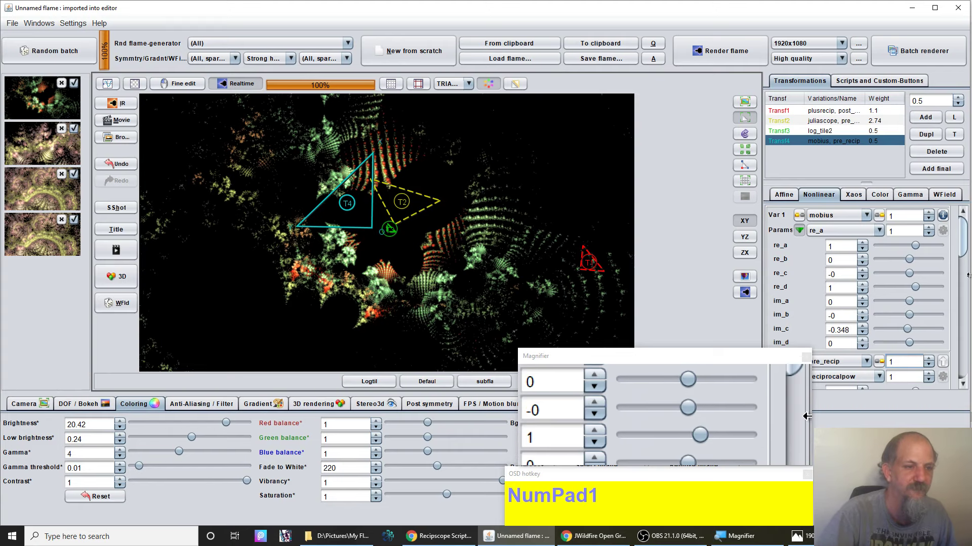
- Move the mobius triangle slightly right and down so its origin corner meets the log_tile2 triangle
drag(371, 245, 357, 213)
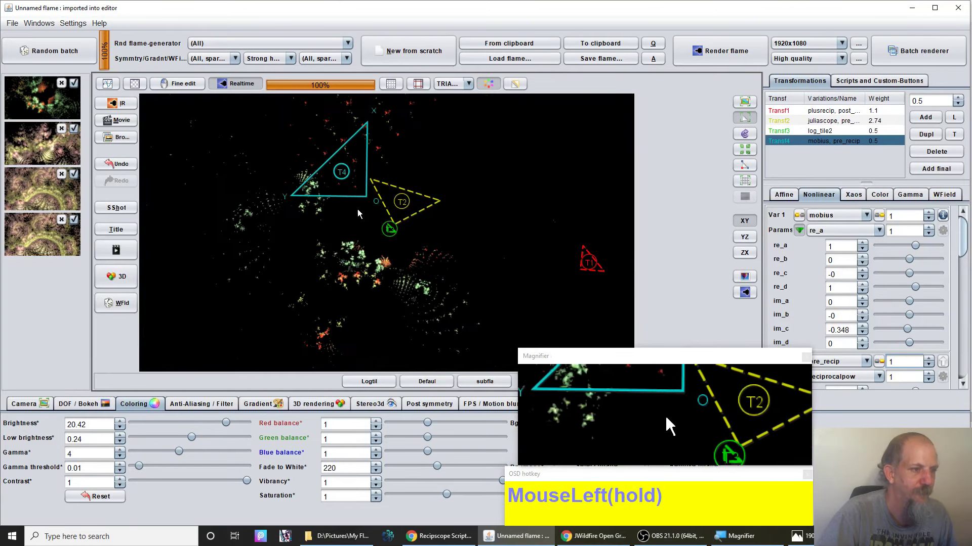
drag(360, 281, 385, 254)
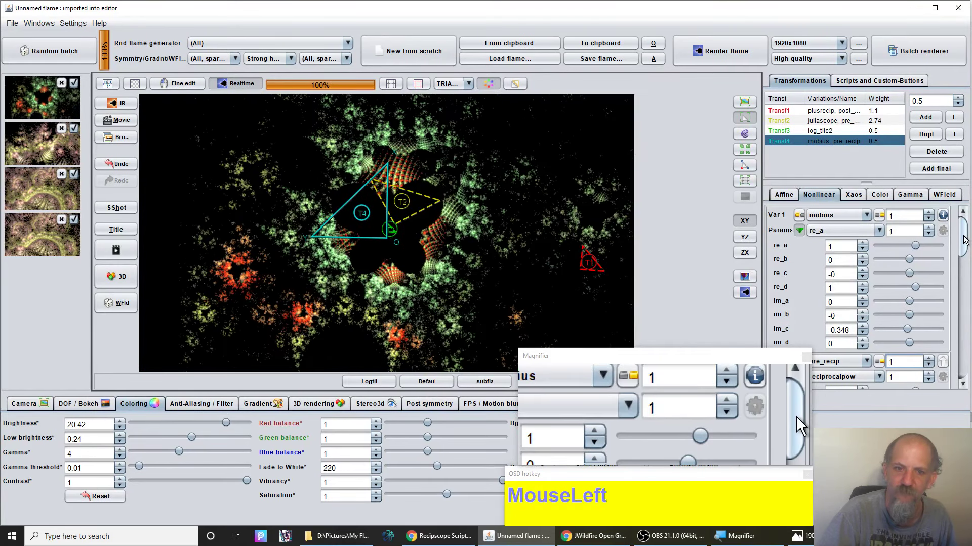
- Set the zx_add parameter of the mobius transform's pre_recip variation to -0.248
drag(963, 239, 967, 317)
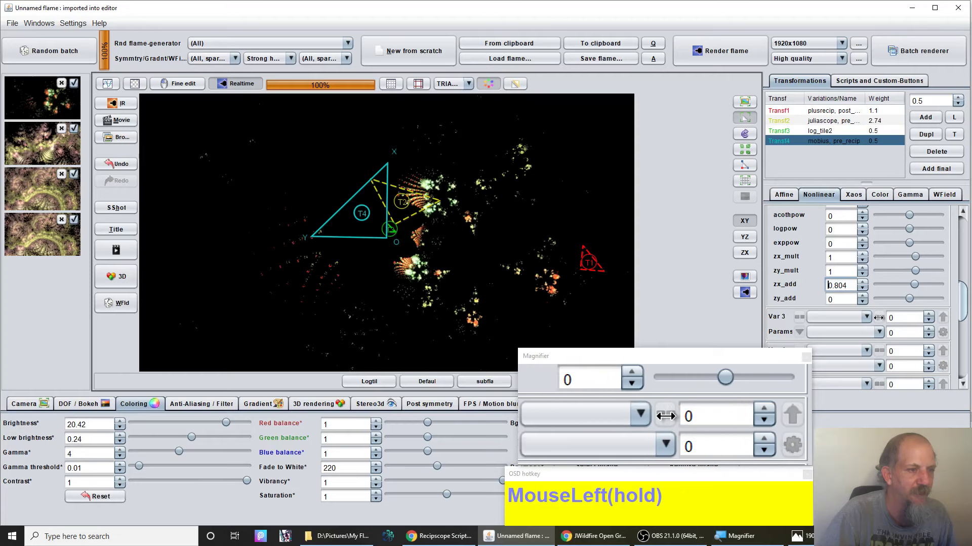
drag(878, 318, 362, 276)
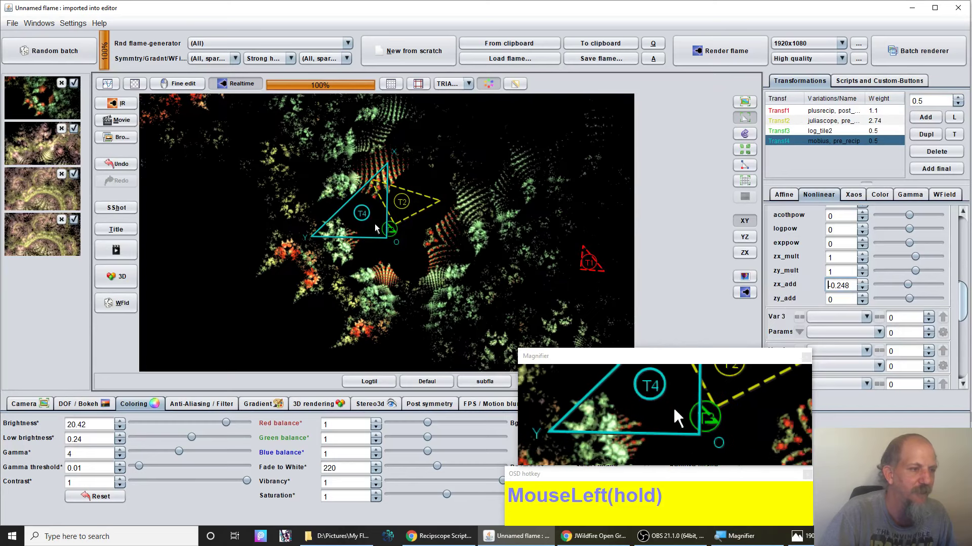
- Move the mobius triangle slightly right and down over the log_tile2 triangle and shrink it to about two thirds of its size
drag(375, 229, 344, 201)
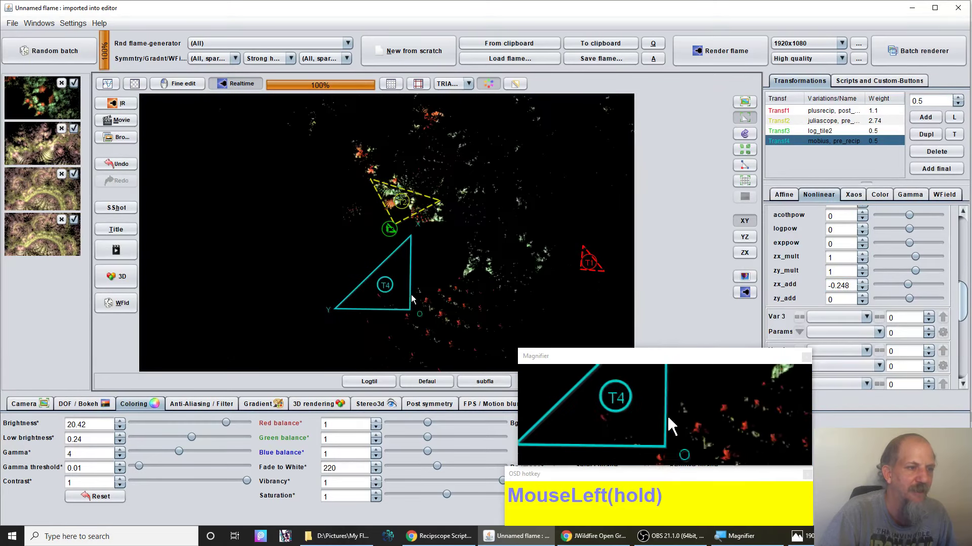
drag(393, 239, 405, 230)
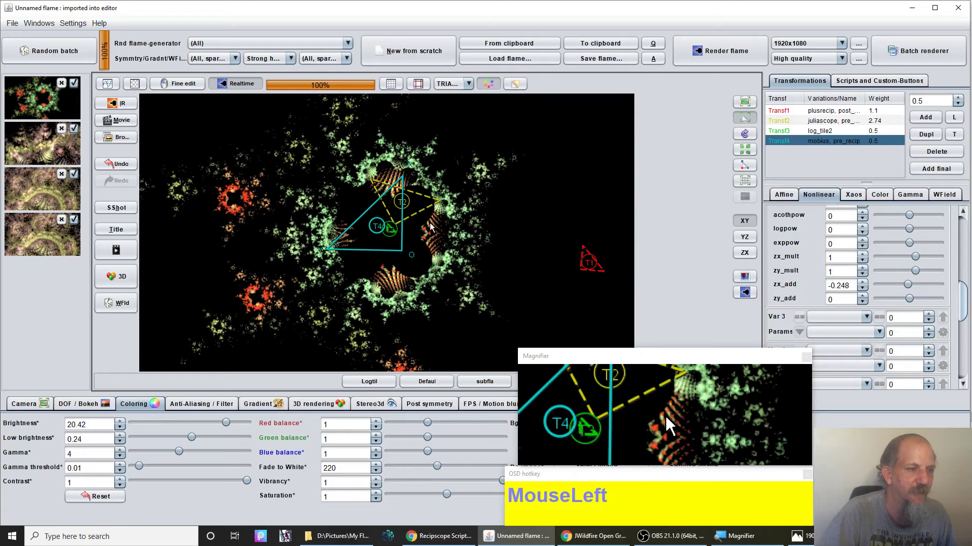
scroll(405, 231, up, 1)
scroll(405, 230, down, 1)
scroll(405, 231, down, 3)
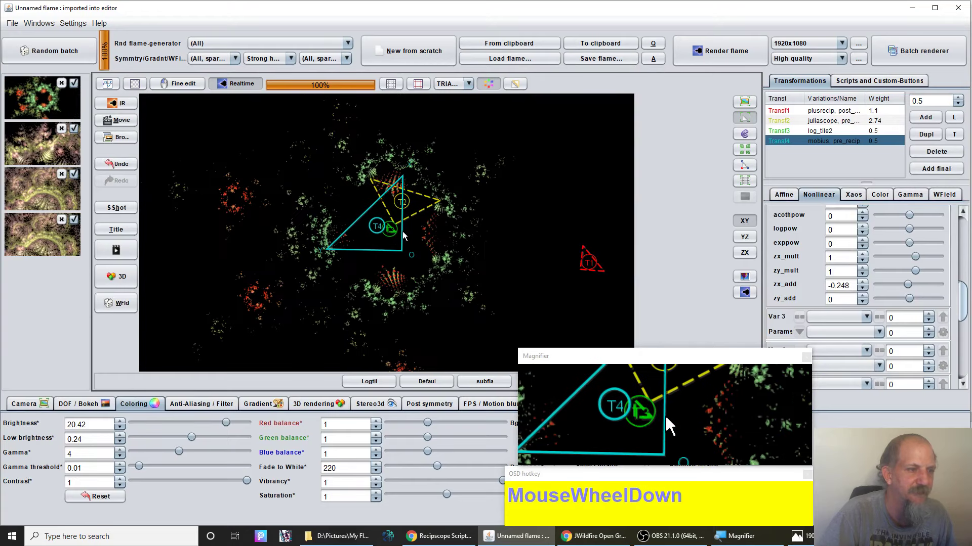
scroll(408, 236, down, 2)
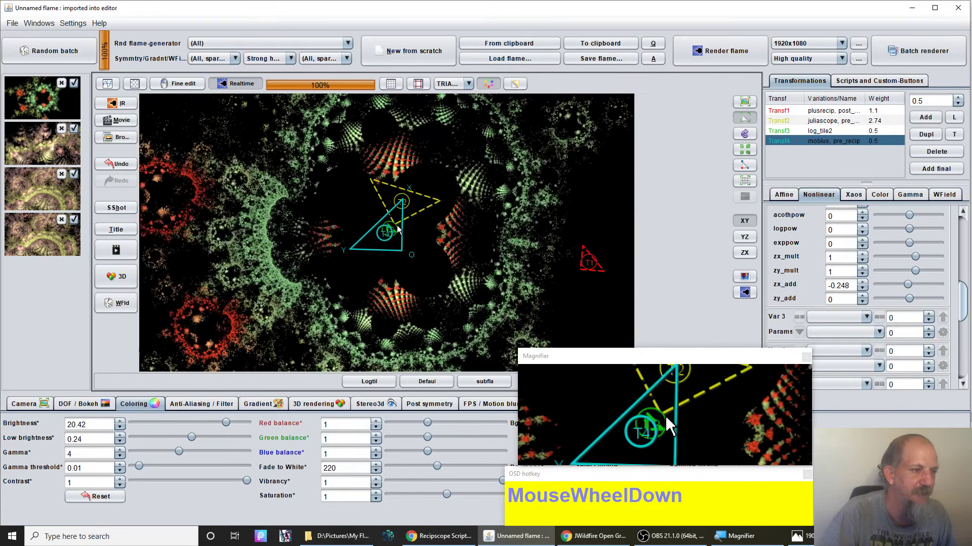
scroll(397, 229, up, 2)
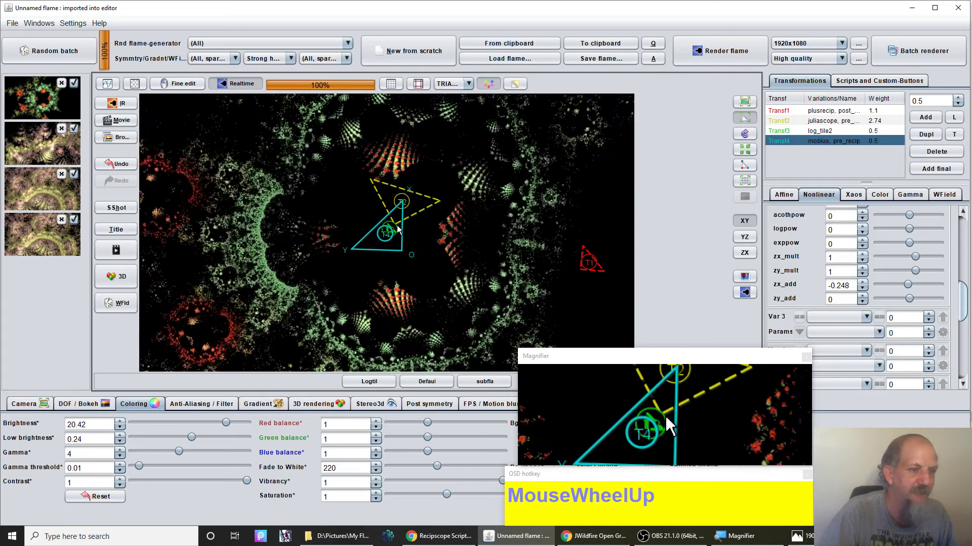
drag(399, 230, 375, 248)
drag(163, 312, 268, 149)
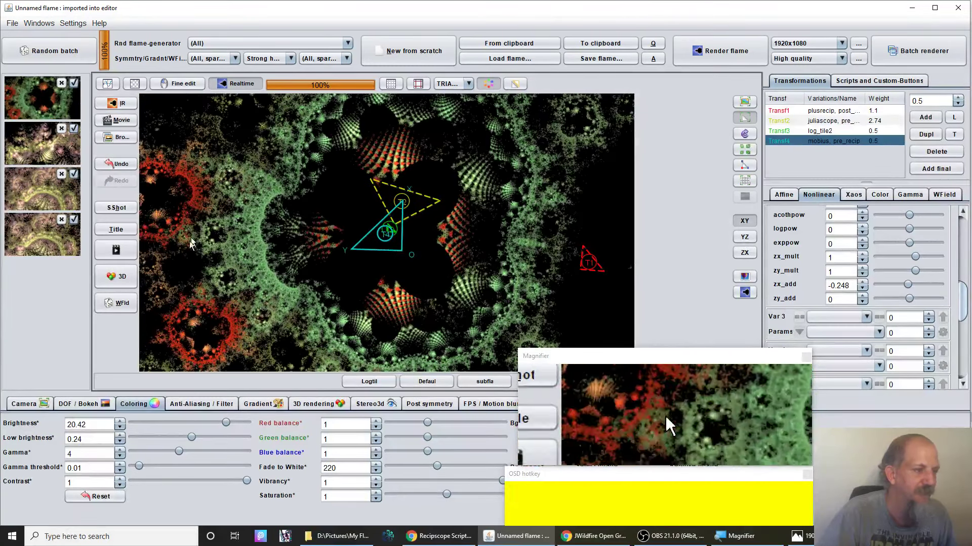
- Move the plusrecip triangle from the far right across to the far left of the flame and enlarge it to nearly twice its size
right_click(268, 335)
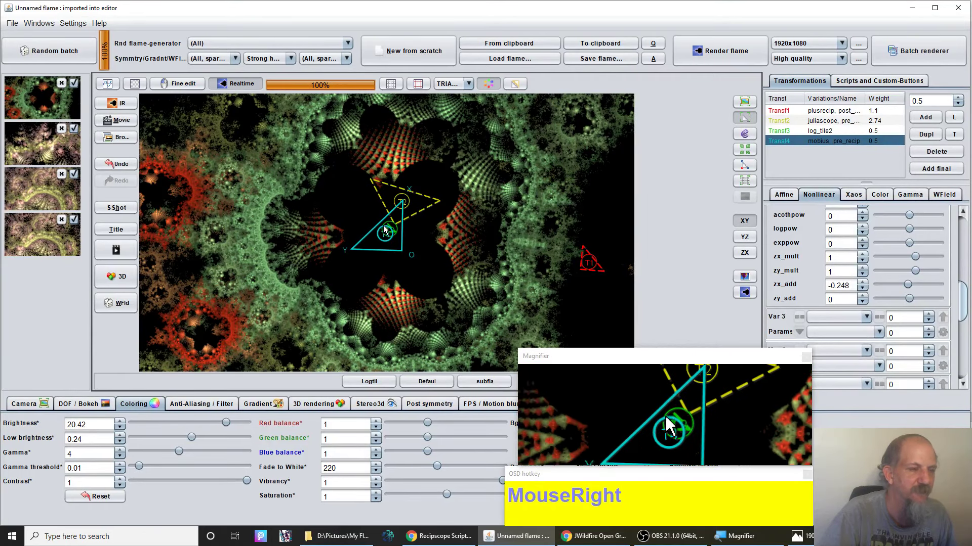
click(595, 269)
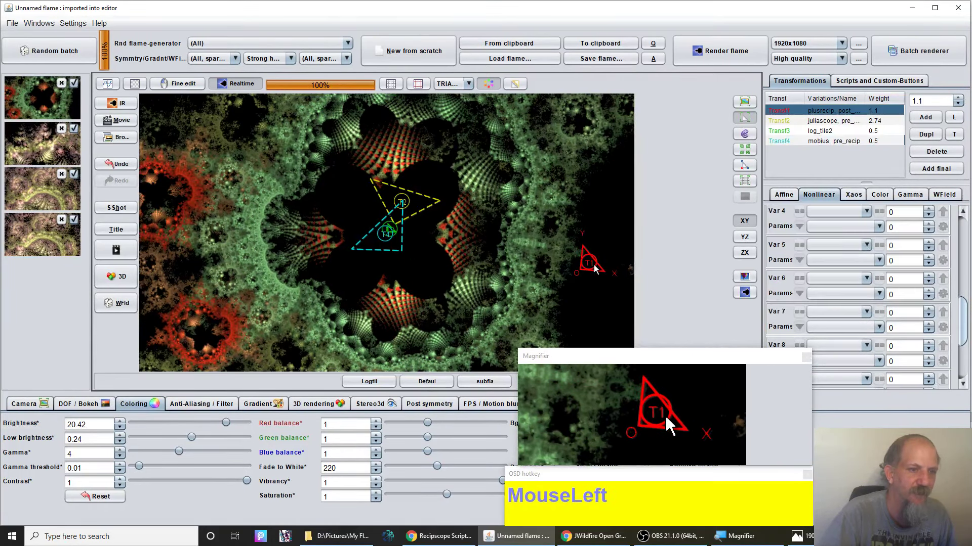
drag(599, 271, 175, 247)
scroll(193, 244, up, 3)
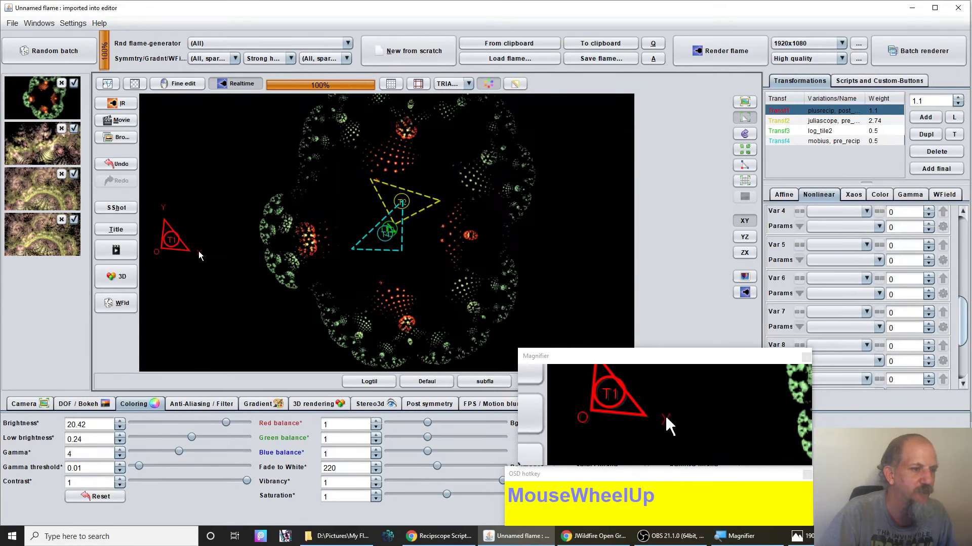
scroll(203, 255, up, 3)
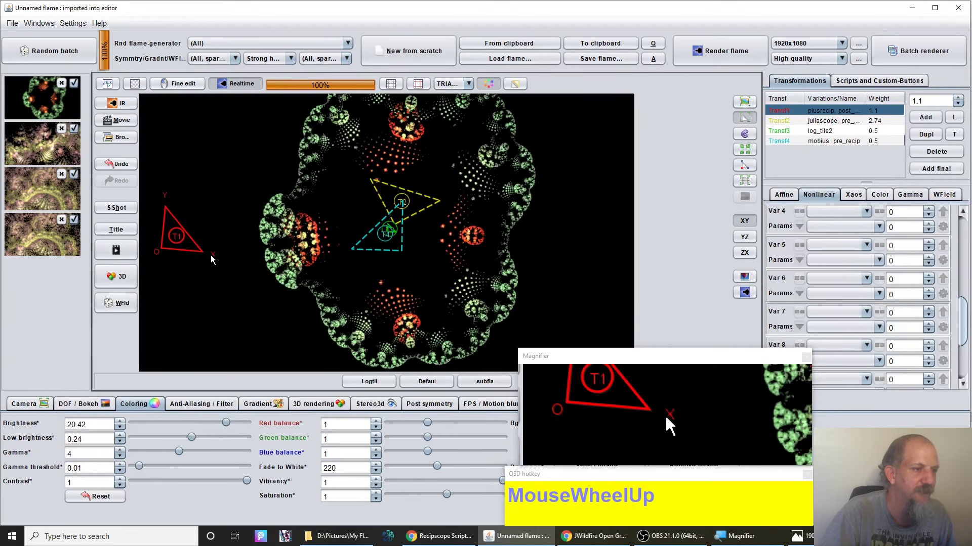
scroll(211, 259, down, 2)
- Enlarge the juliascope triangle by about a quarter and rotate it slightly clockwise around its origin corner
click(402, 203)
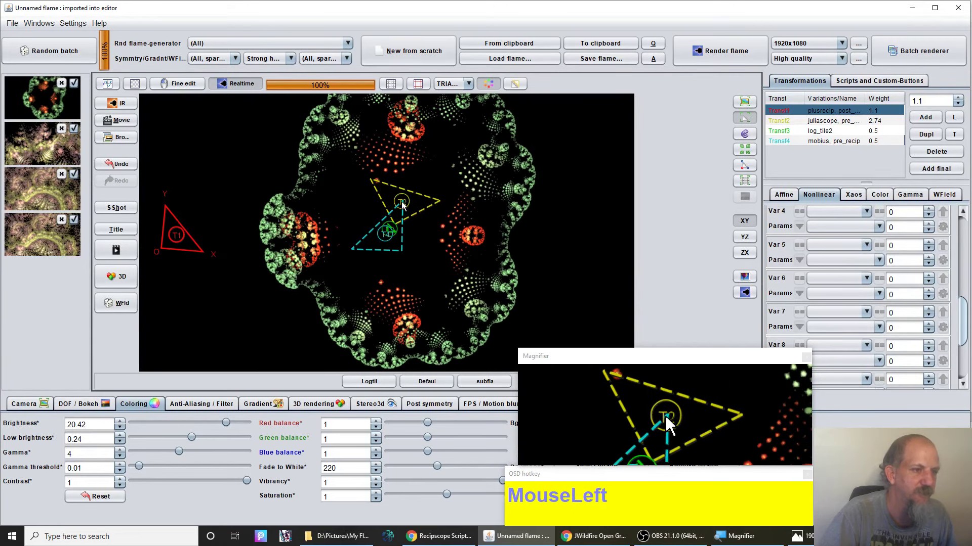
right_click(453, 214)
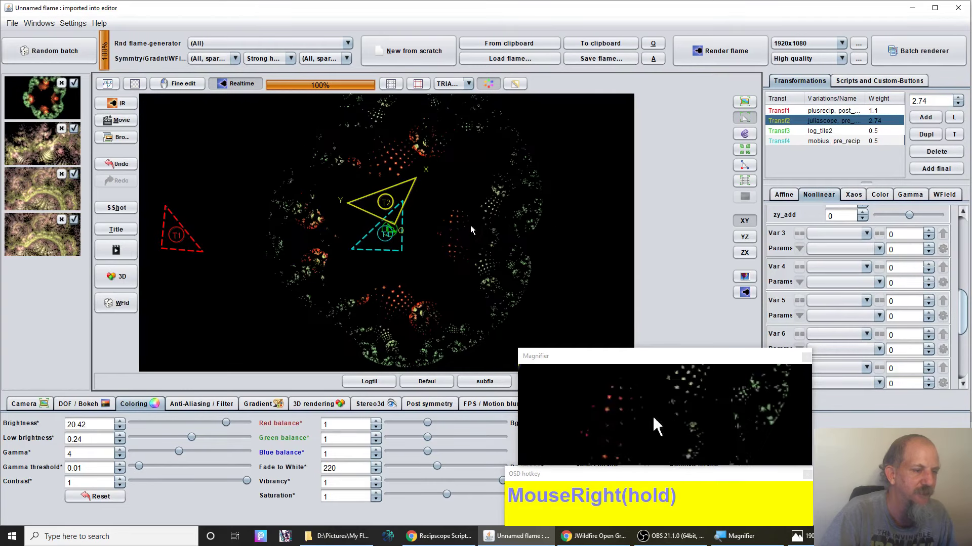
scroll(389, 223, up, 4)
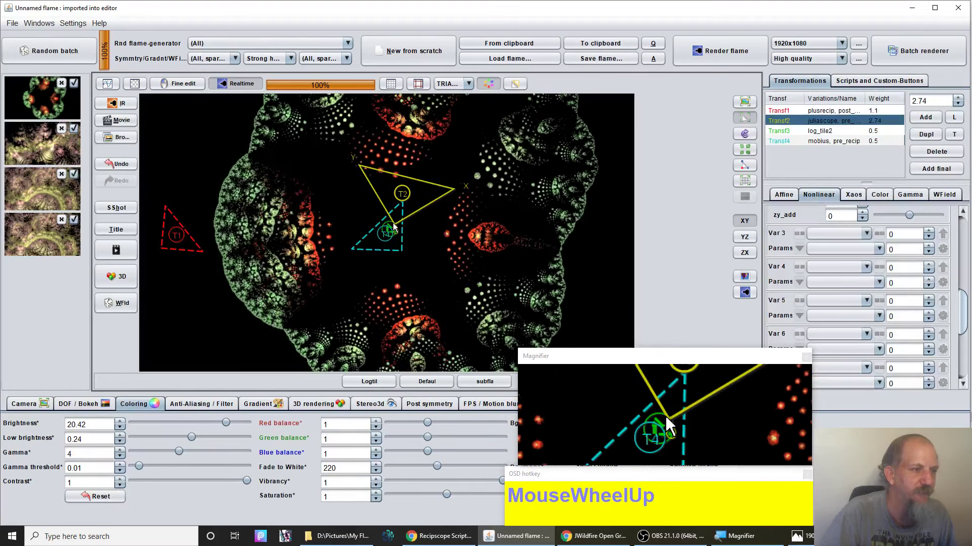
scroll(393, 226, down, 1)
drag(394, 227, 328, 251)
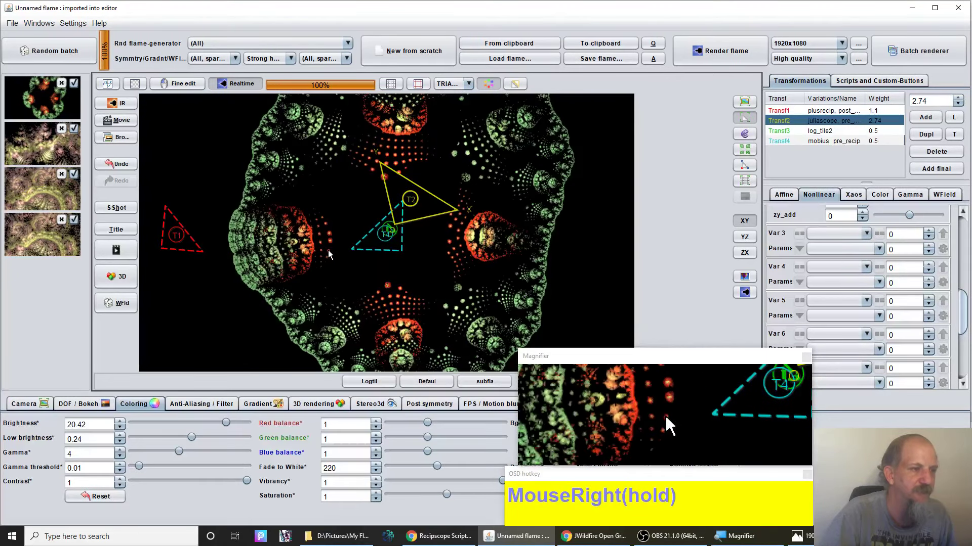
- Move the juliascope triangle left and down to the mobius triangle's left corner, enlarge it slightly, and rotate it about 50 degrees counterclockwise
drag(387, 223, 372, 248)
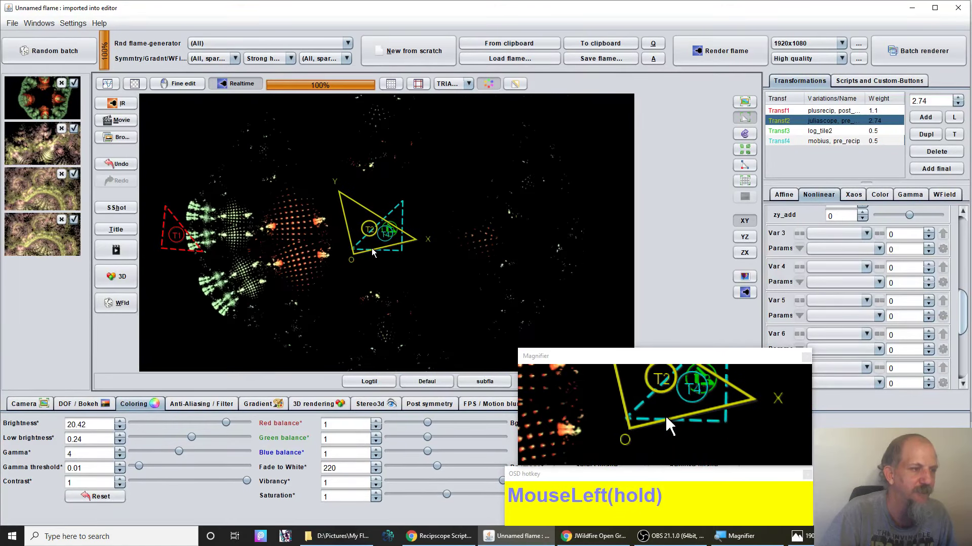
scroll(371, 248, up, 2)
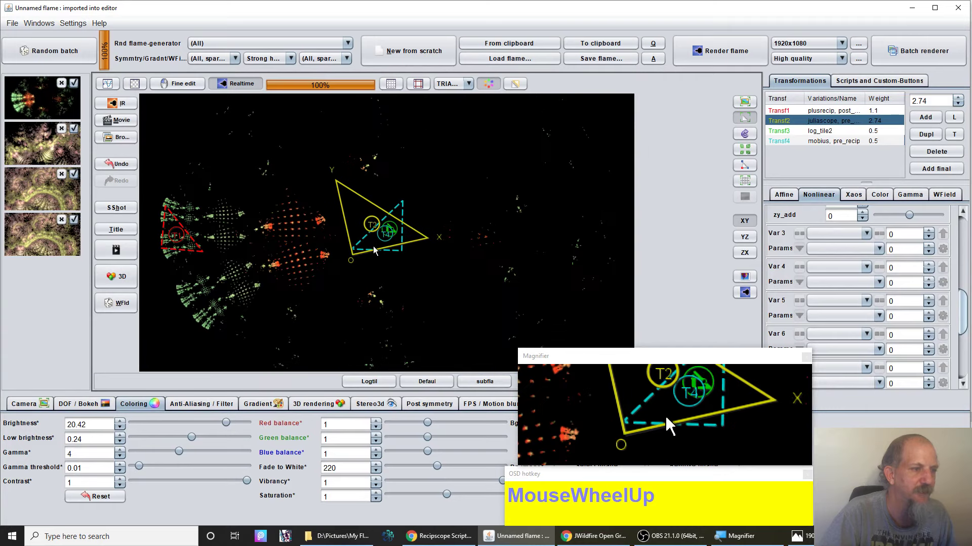
drag(377, 247, 593, 260)
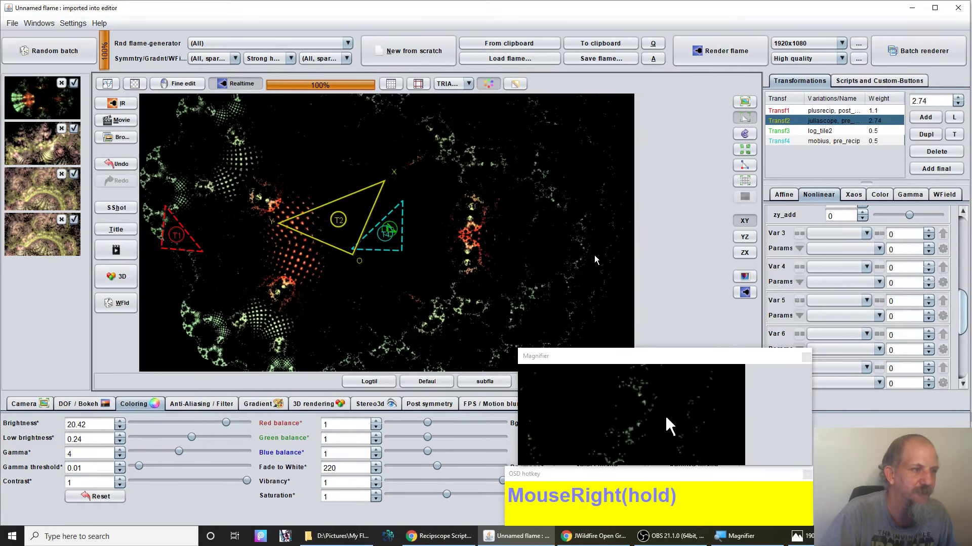
scroll(348, 256, up, 1)
scroll(348, 255, down, 2)
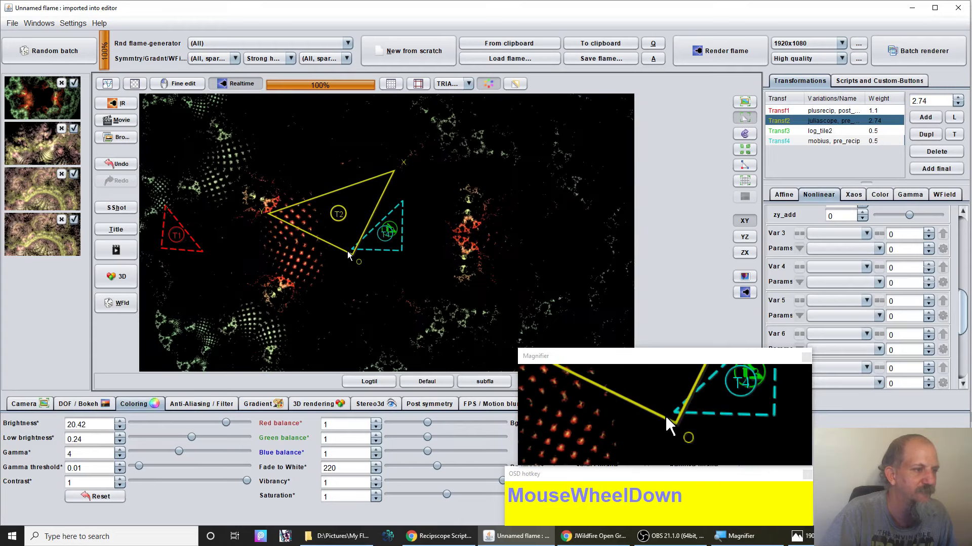
click(417, 170)
drag(417, 170, 709, 216)
drag(460, 235, 264, 257)
- Rotate the plusrecip triangle about 45 degrees counterclockwise so its origin corner points straight down
right_click(176, 234)
drag(152, 251, 304, 241)
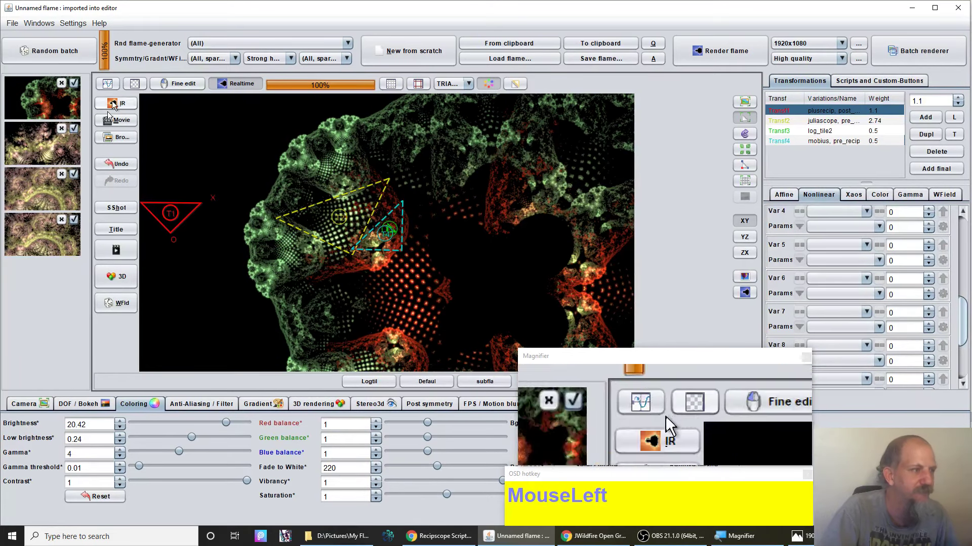
- Switch to the Recipscope Script page in Chrome and examine its file details and download section
click(435, 537)
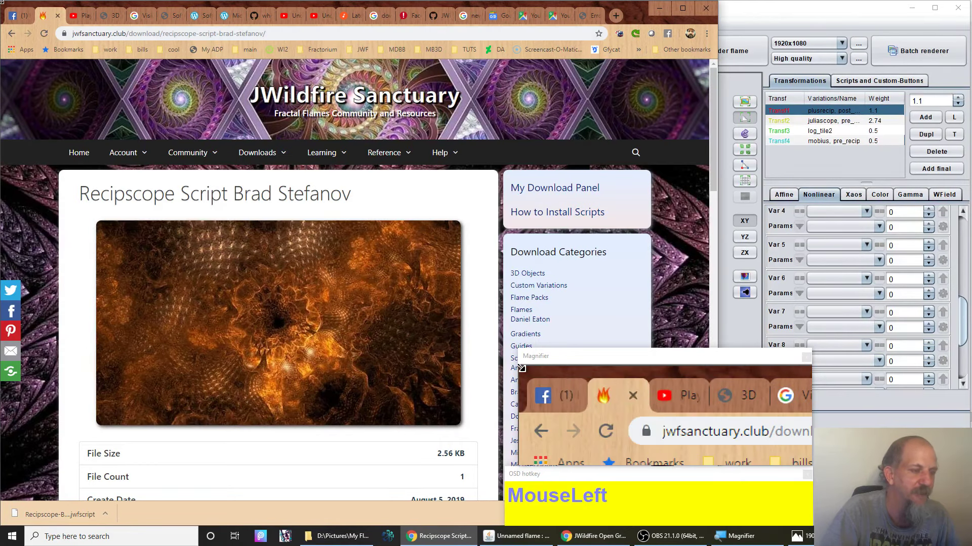
scroll(235, 290, down, 3)
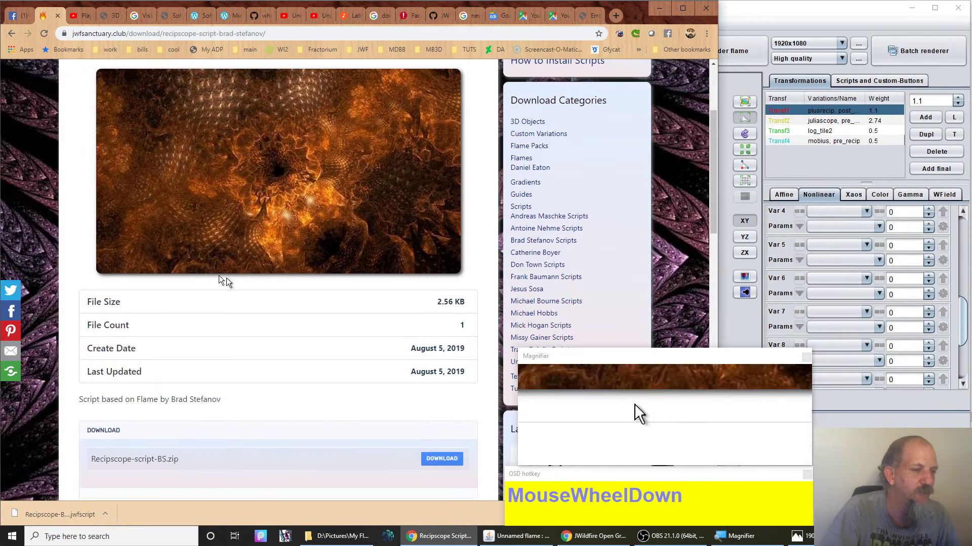
scroll(329, 424, down, 3)
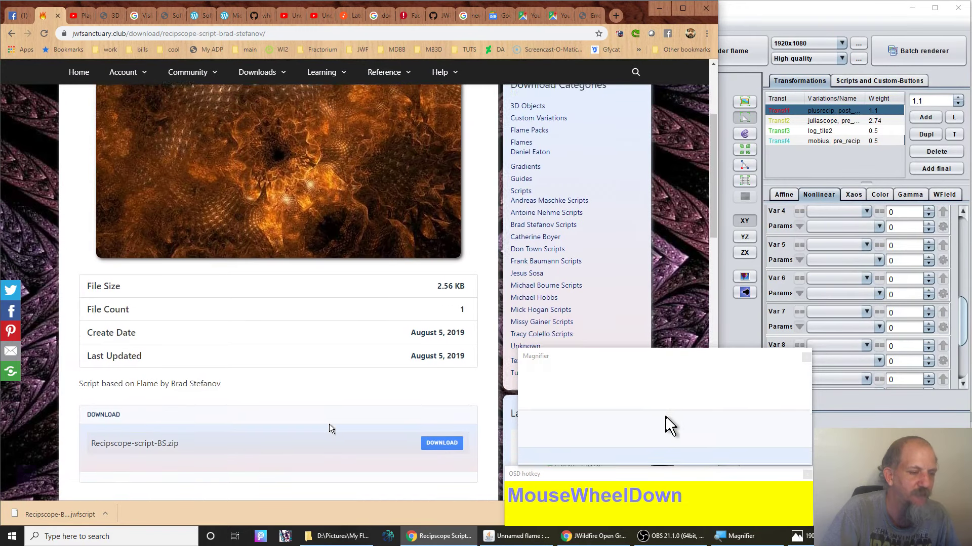